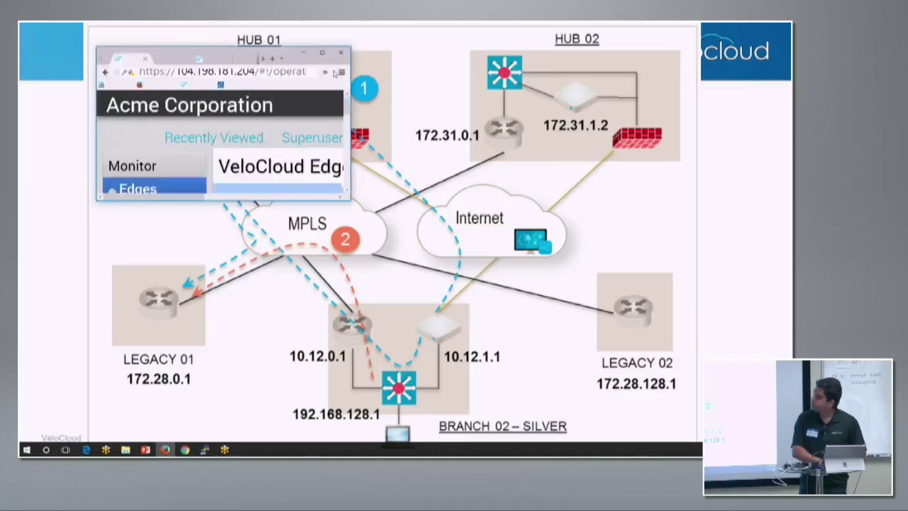
Step: Maximize the Firefox window so the Acme VeloCloud Edges page with four branch edges fills the screen
{"action": "left_click", "coordinate": [465, 102]}
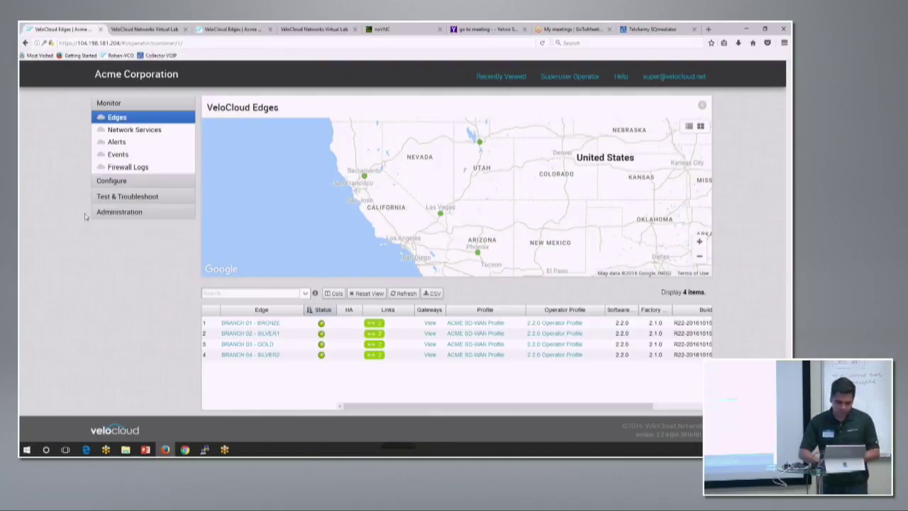
Step: Review the client-table and hub-diagram lab pages, then return to the Acme edges page listing five edges
{"action": "left_click", "coordinate": [145, 30]}
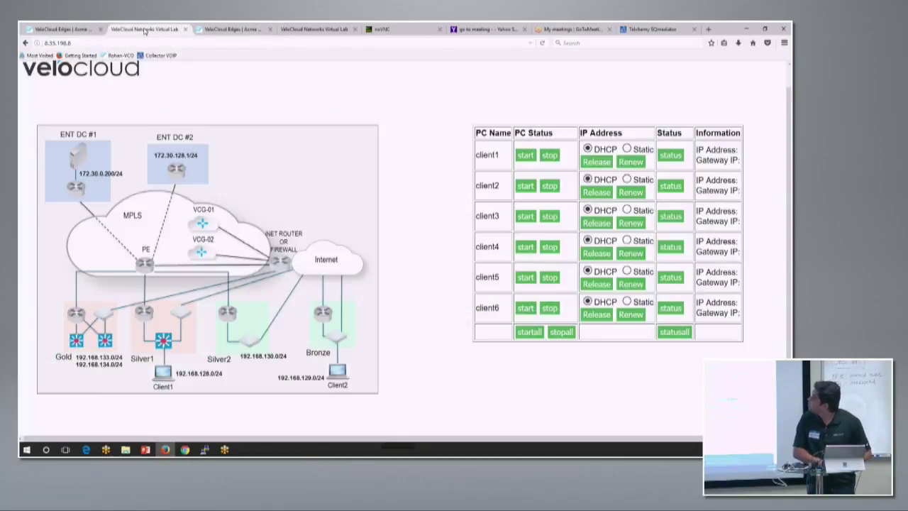
{"action": "left_click", "coordinate": [346, 28]}
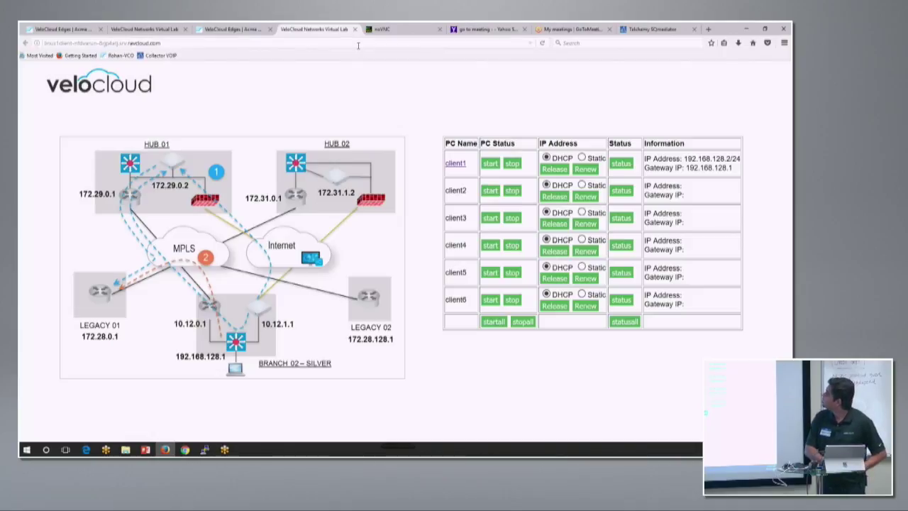
{"action": "left_click", "coordinate": [244, 30]}
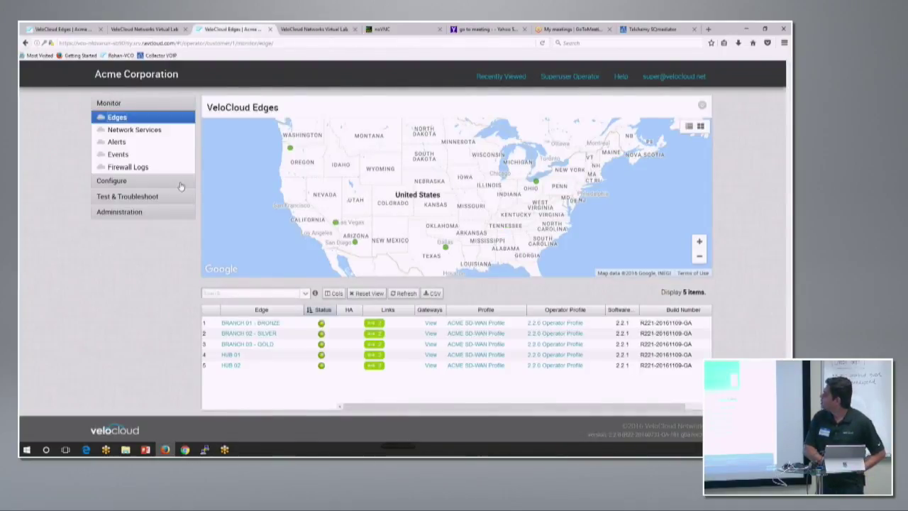
Step: Go to Configure and attempt signing in with the operator username and password
{"action": "left_click", "coordinate": [142, 182]}
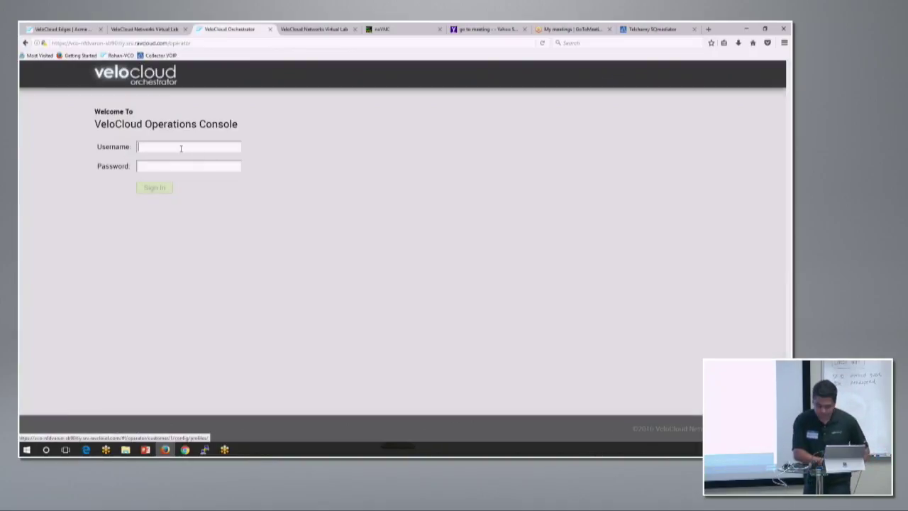
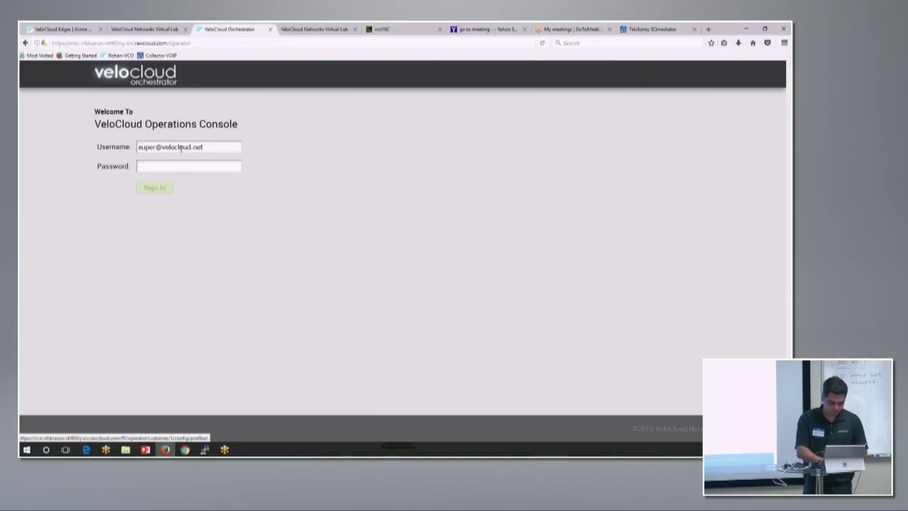
{"action": "key", "text": "Tab"}
{"action": "type", "text": "*****"}
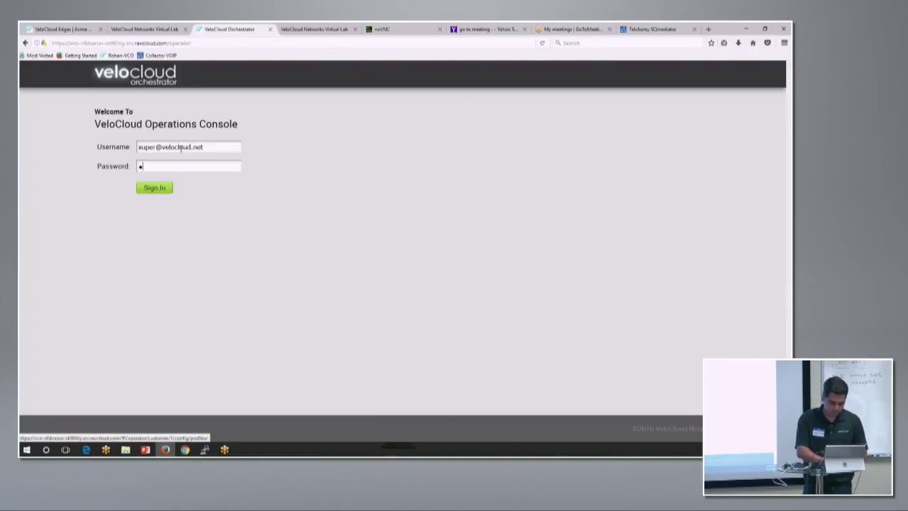
{"action": "key", "text": "BackSpace"}
{"action": "key", "text": "BackSpace"}
{"action": "key", "text": "BackSpace"}
{"action": "key", "text": "BackSpace"}
{"action": "key", "text": "BackSpace"}
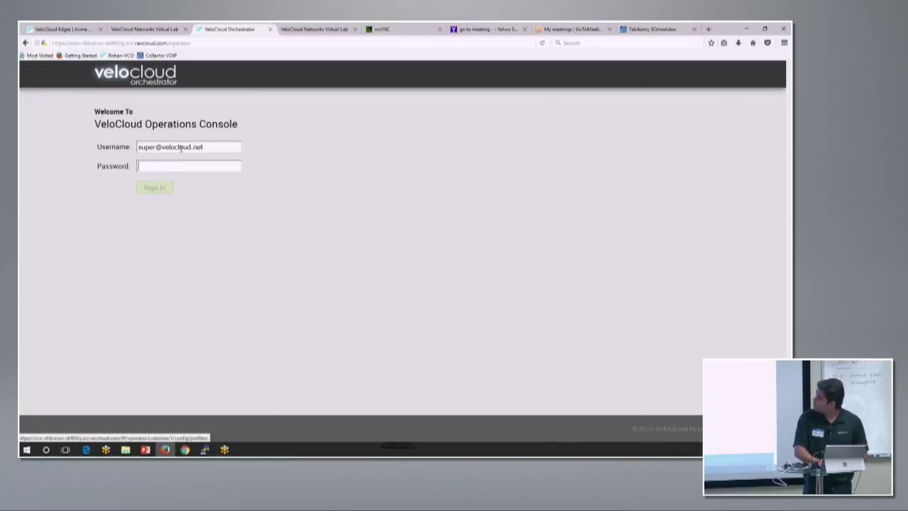
{"action": "type", "text": "*************"}
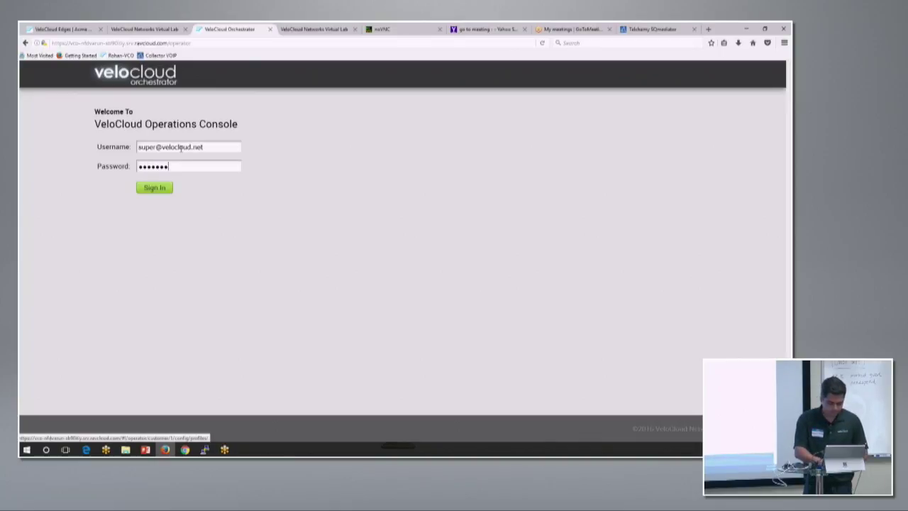
{"action": "key", "text": "Return"}
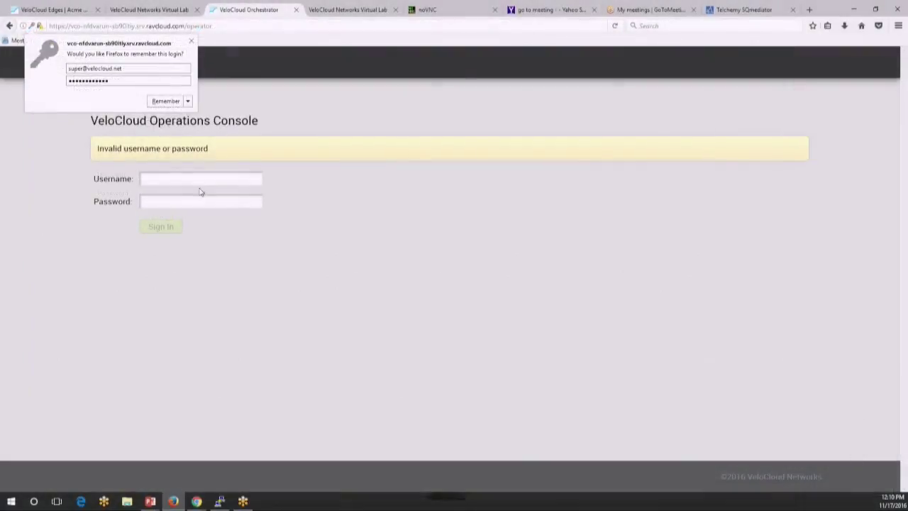
Step: Retry the sign-in with the operator credentials after the login error
{"action": "left_click", "coordinate": [187, 177]}
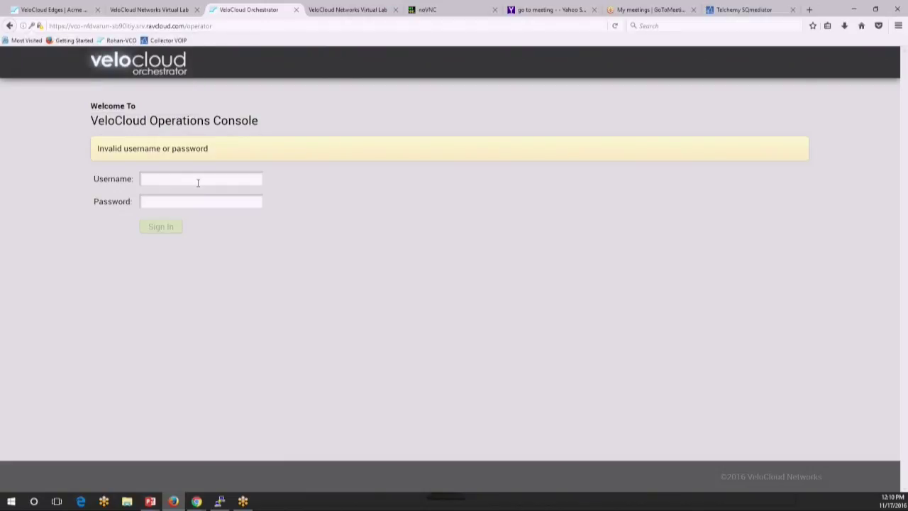
{"action": "key", "text": "Tab"}
{"action": "type", "text": "*******"}
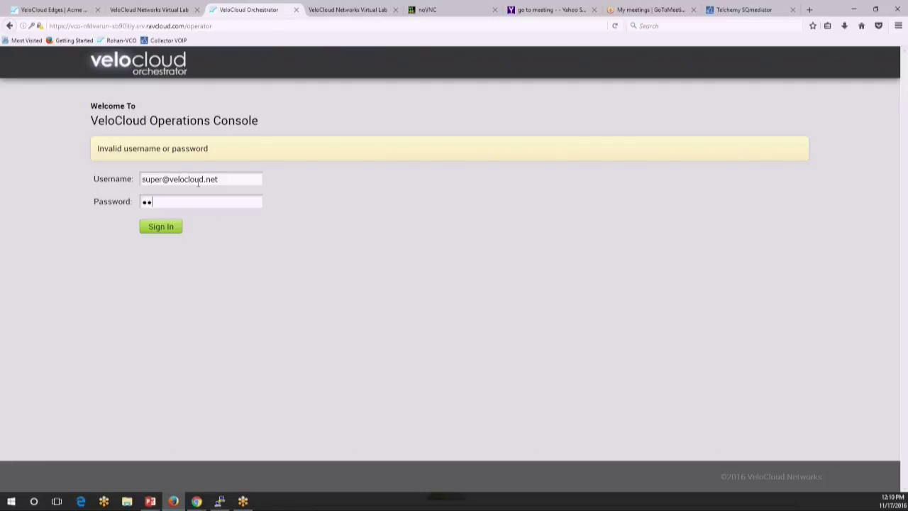
{"action": "key", "text": "Return"}
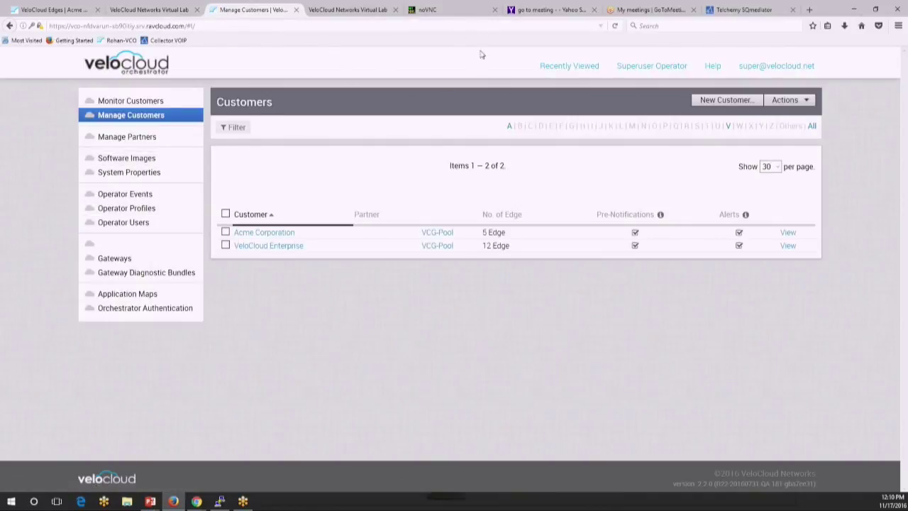
Step: Open the Acme Corporation customer portal from the Customers list to see its five edges
{"action": "left_click", "coordinate": [284, 232]}
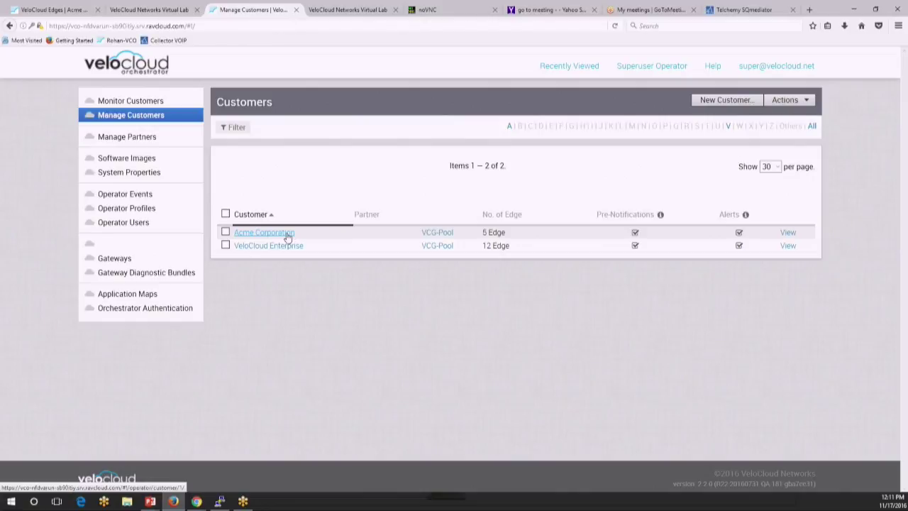
{"action": "left_click", "coordinate": [287, 235]}
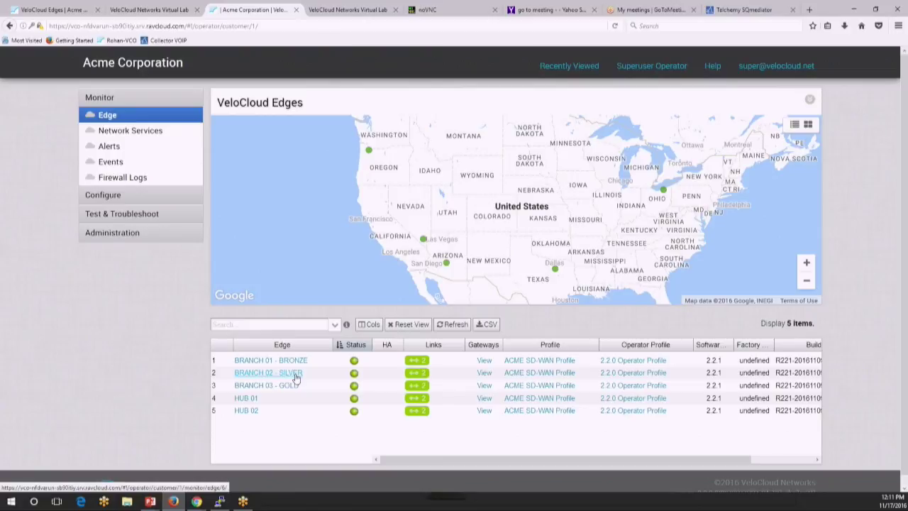
Step: Open the ACME SD-WAN Profile device settings under Configure > Profiles, then Overlay Flow Control
{"action": "left_click", "coordinate": [178, 195]}
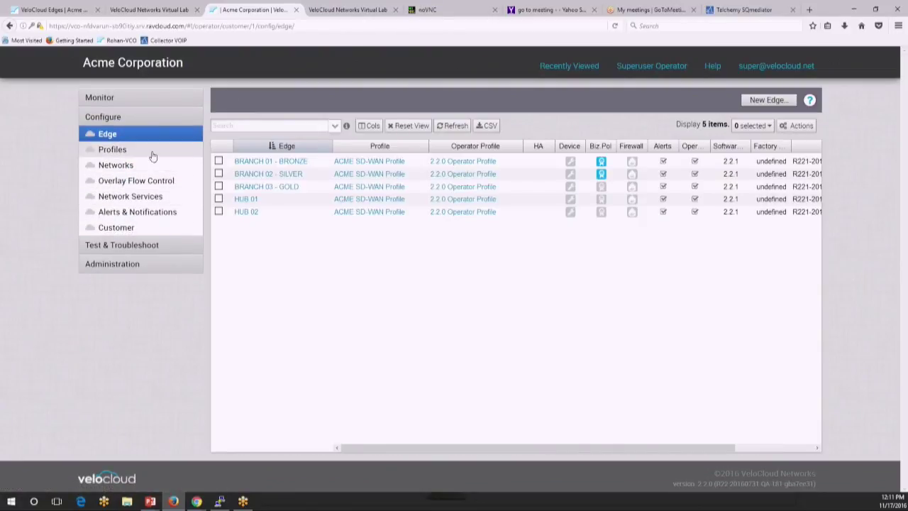
{"action": "left_click", "coordinate": [152, 155]}
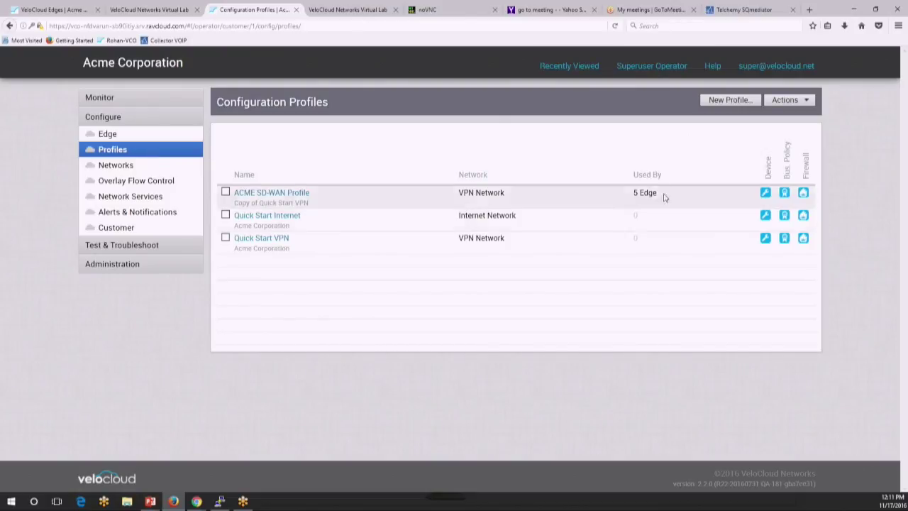
{"action": "left_click", "coordinate": [624, 203]}
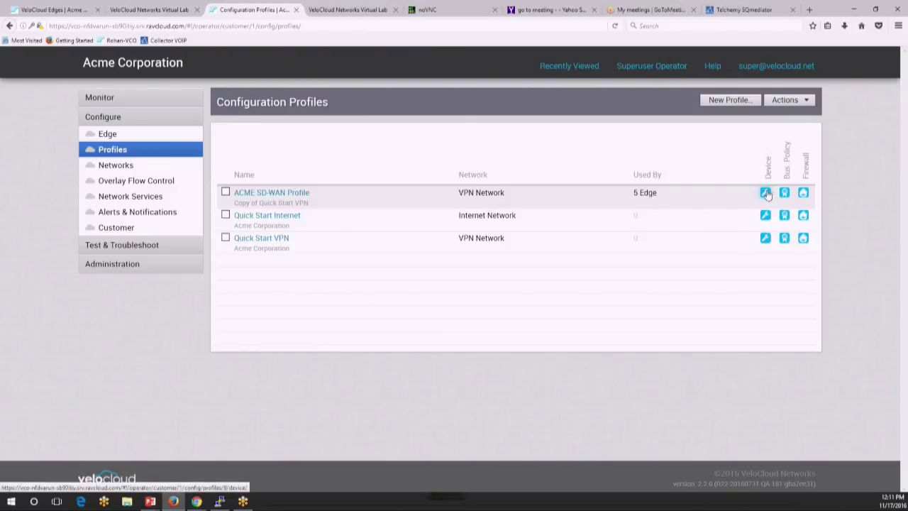
{"action": "left_click", "coordinate": [765, 193]}
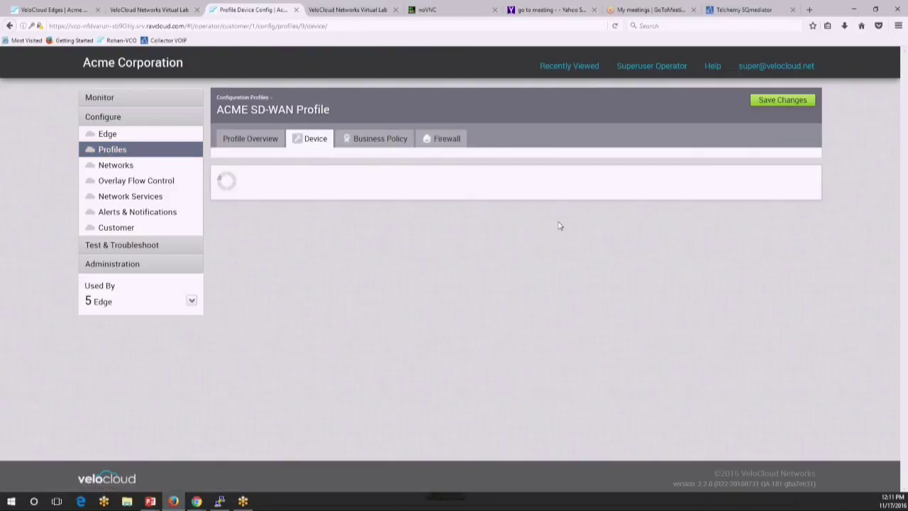
{"action": "scroll", "coordinate": [559, 224], "scroll_direction": "down", "scroll_amount": 1}
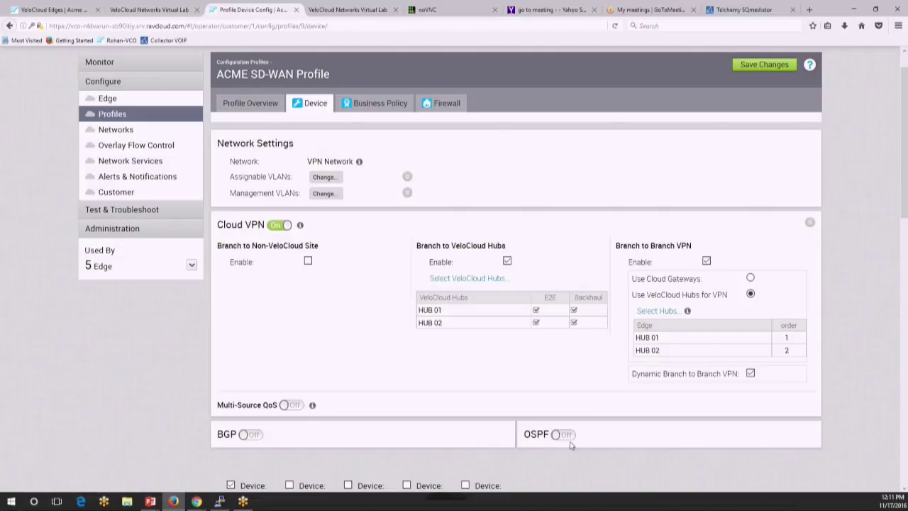
{"action": "left_click", "coordinate": [173, 150]}
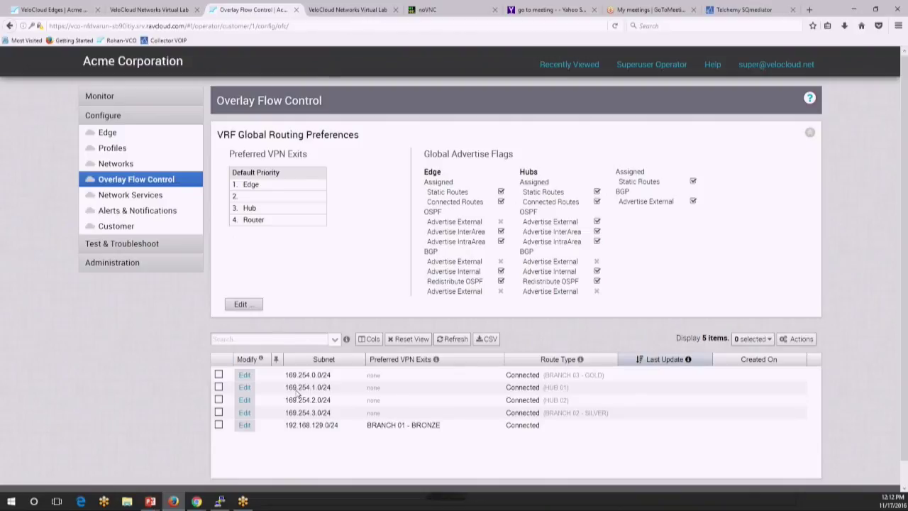
Step: Return to the Configuration Profiles list showing ACME SD-WAN Profile used by 5 edges
{"action": "left_click", "coordinate": [152, 150]}
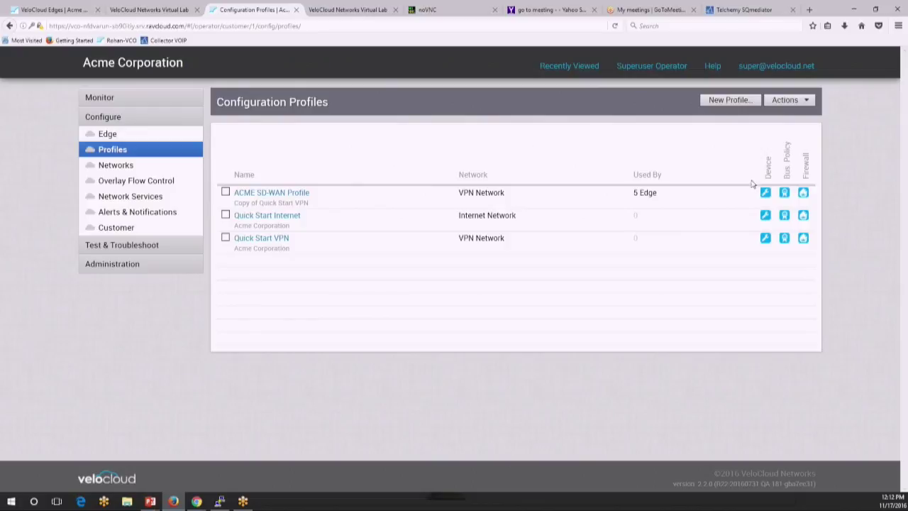
Step: Enable OSPF with area 0 ACME and overlay prefixes in the ACME SD-WAN Profile device settings
{"action": "left_click", "coordinate": [766, 192]}
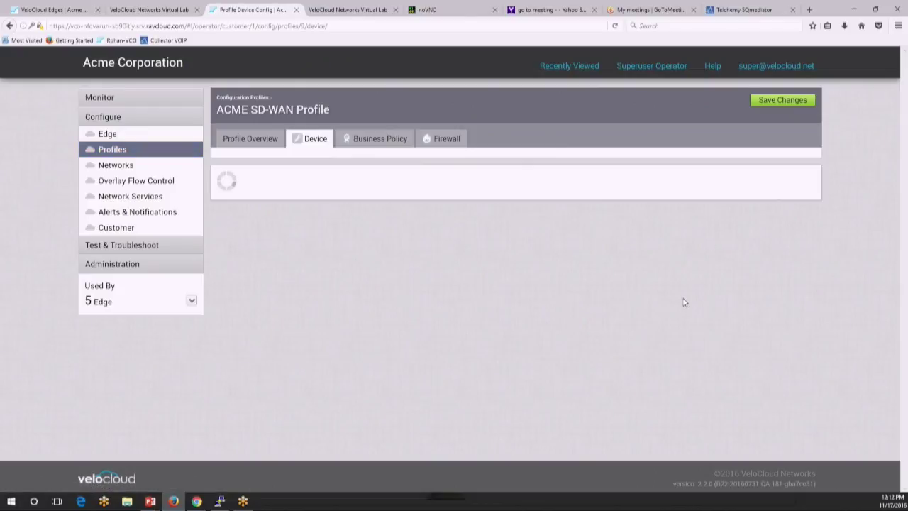
{"action": "scroll", "coordinate": [638, 354], "scroll_direction": "down", "scroll_amount": 1}
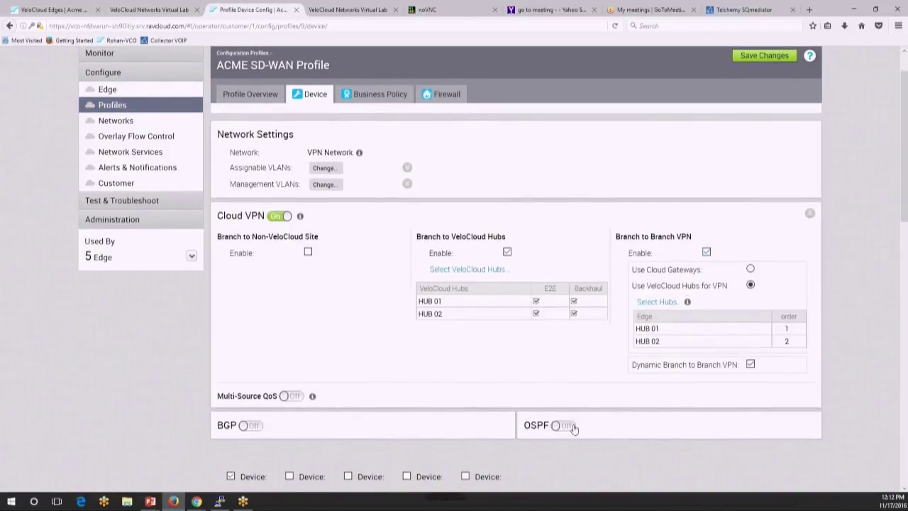
{"action": "left_click", "coordinate": [565, 426]}
{"action": "scroll", "coordinate": [578, 427], "scroll_direction": "down", "scroll_amount": 1}
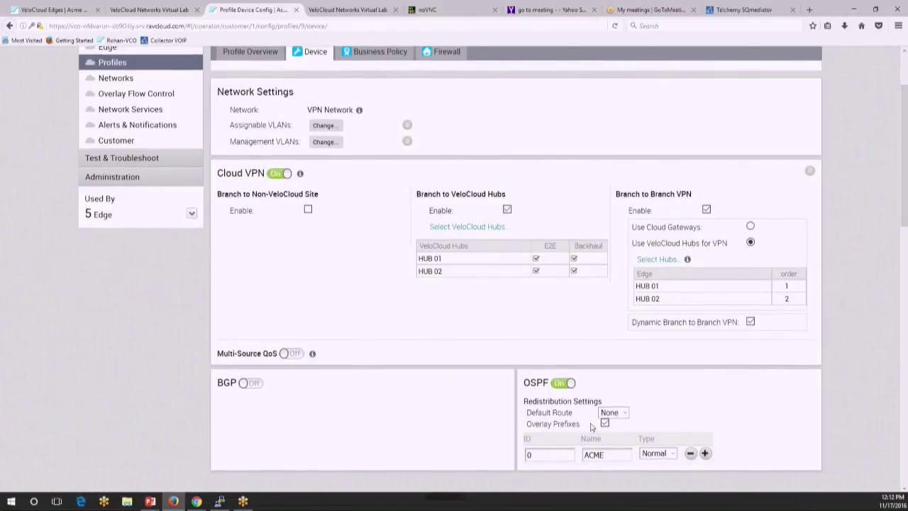
Step: Save the profile changes and confirm applying them to all 5 edges
{"action": "scroll", "coordinate": [593, 429], "scroll_direction": "up", "scroll_amount": 1}
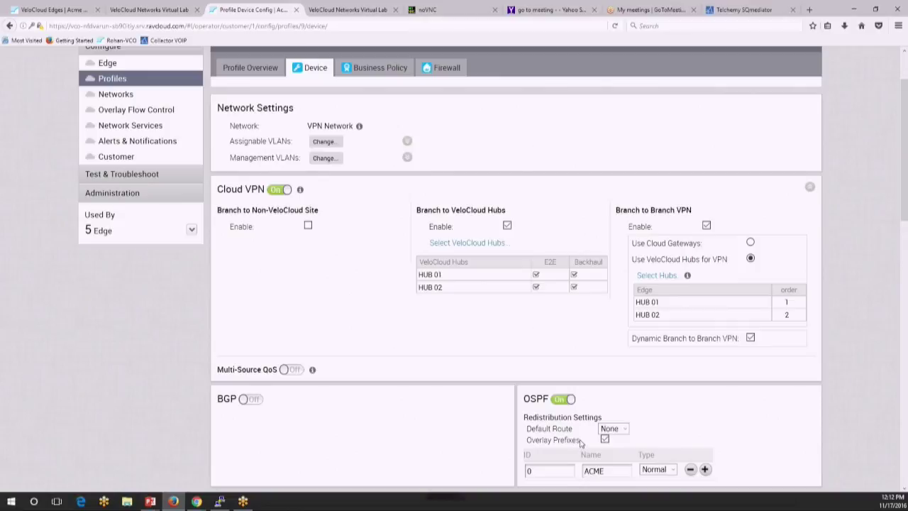
{"action": "scroll", "coordinate": [589, 426], "scroll_direction": "up", "scroll_amount": 1}
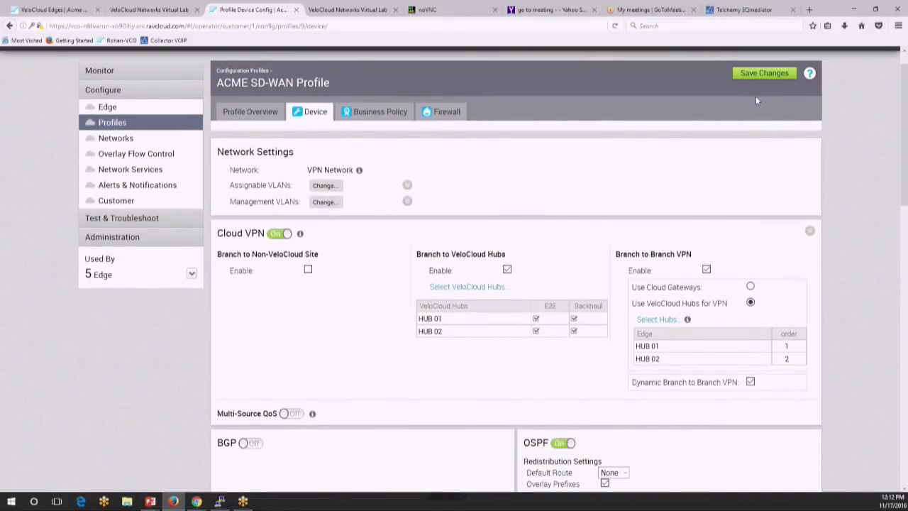
{"action": "left_click", "coordinate": [742, 73]}
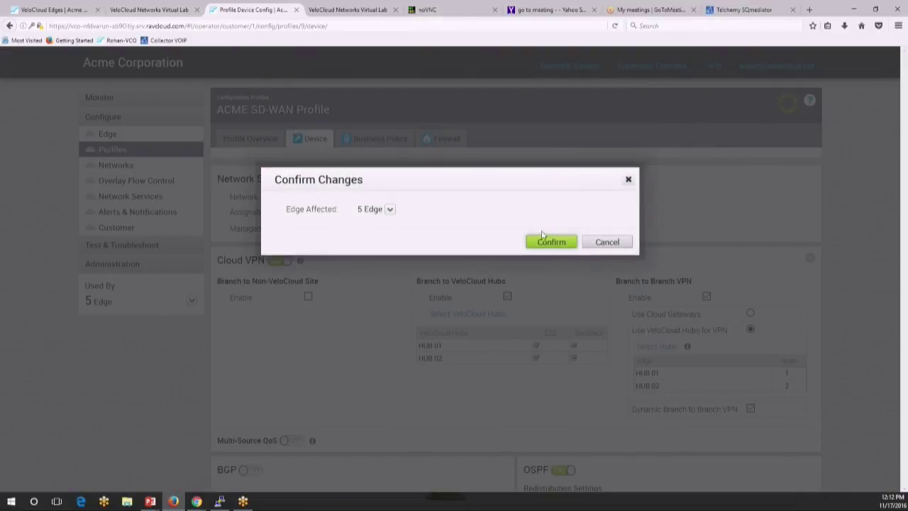
{"action": "left_click", "coordinate": [550, 241]}
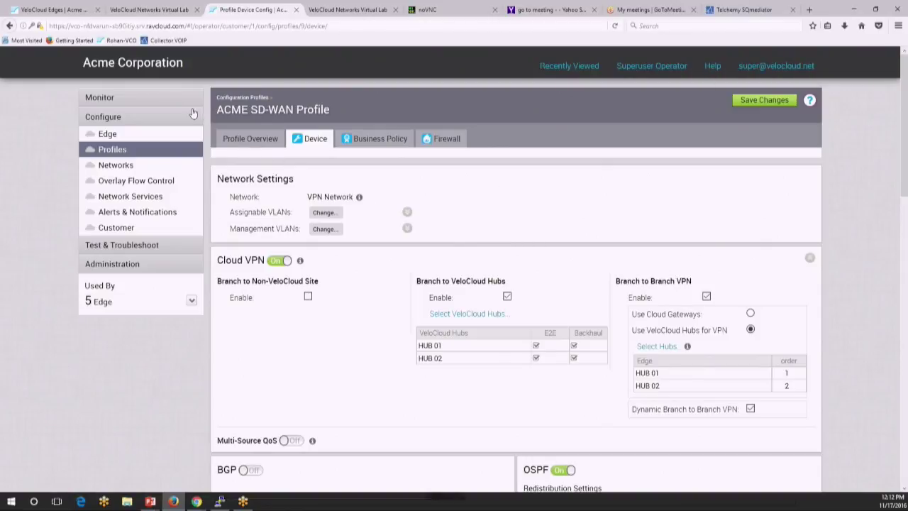
Step: Open the Events monitor and refresh until EDGE_OSPF_NSM events from HUB 01, HUB 02 and SILVER appear
{"action": "left_click", "coordinate": [179, 105]}
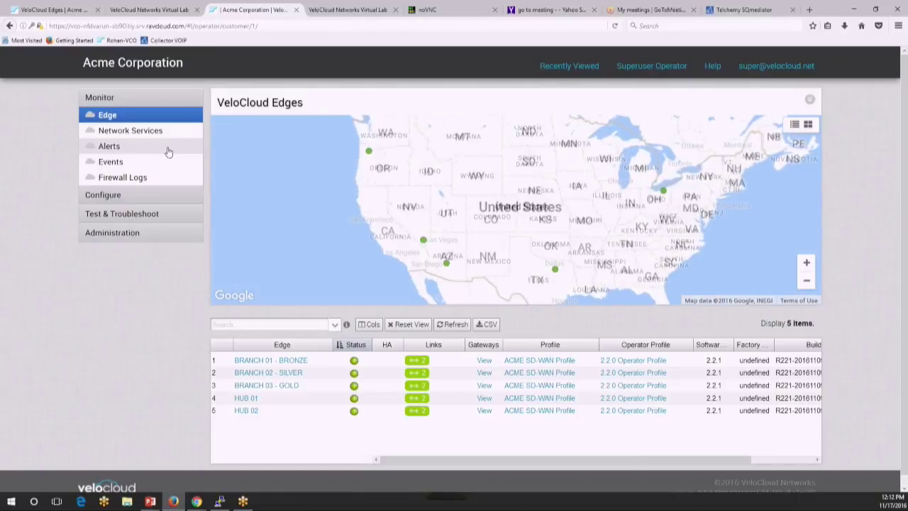
{"action": "left_click", "coordinate": [166, 163]}
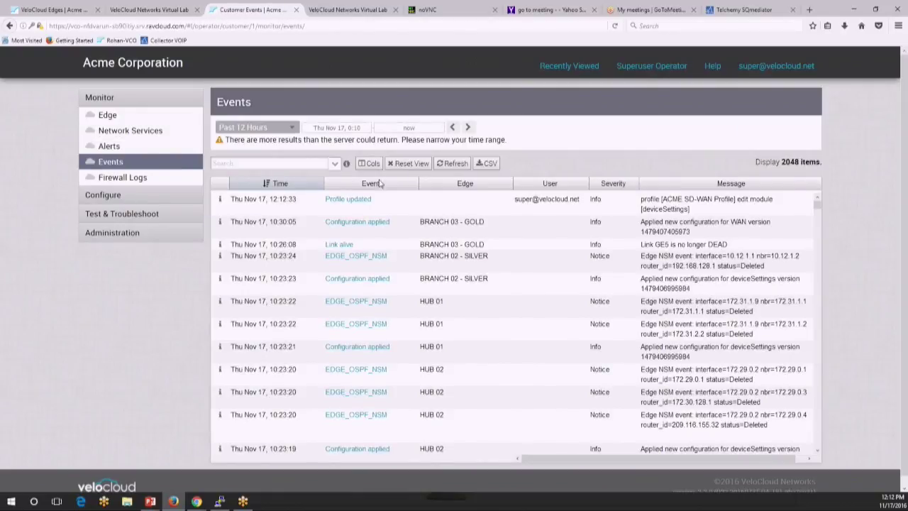
{"action": "left_click", "coordinate": [457, 165]}
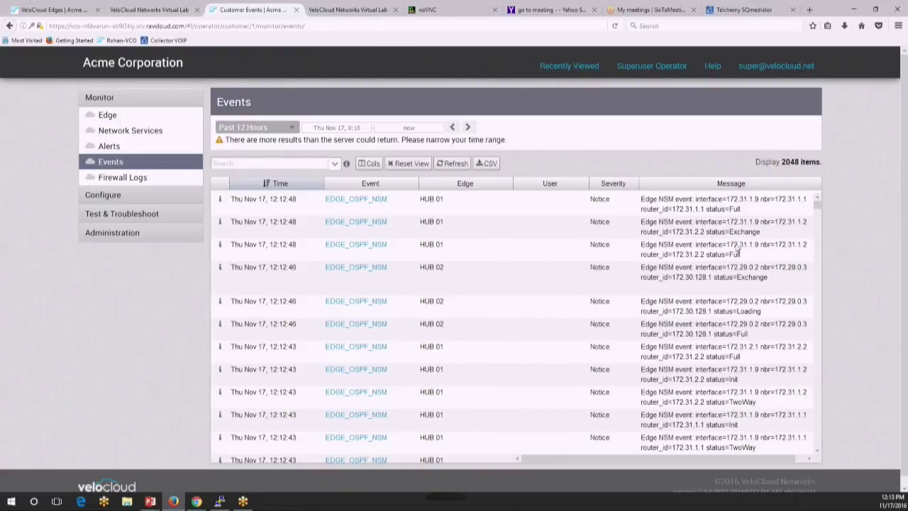
{"action": "left_click", "coordinate": [460, 164]}
{"action": "left_click", "coordinate": [459, 164]}
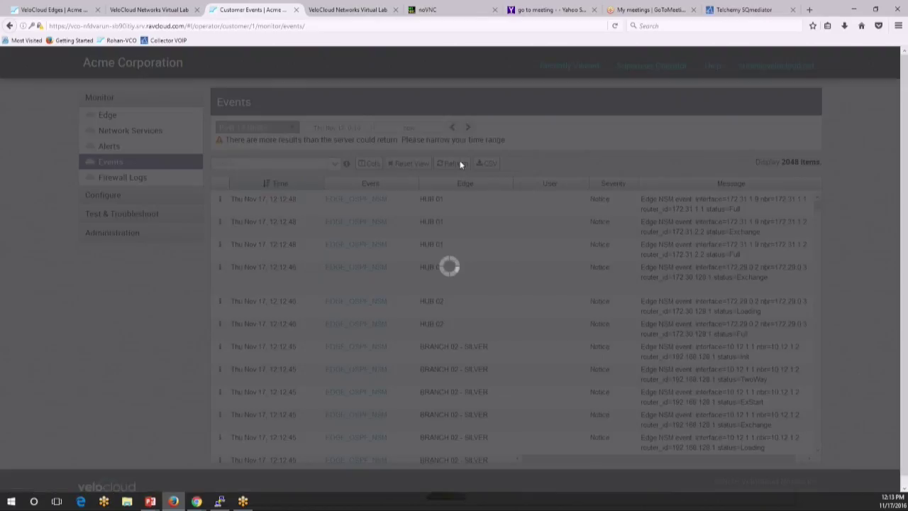
{"action": "left_click", "coordinate": [460, 165]}
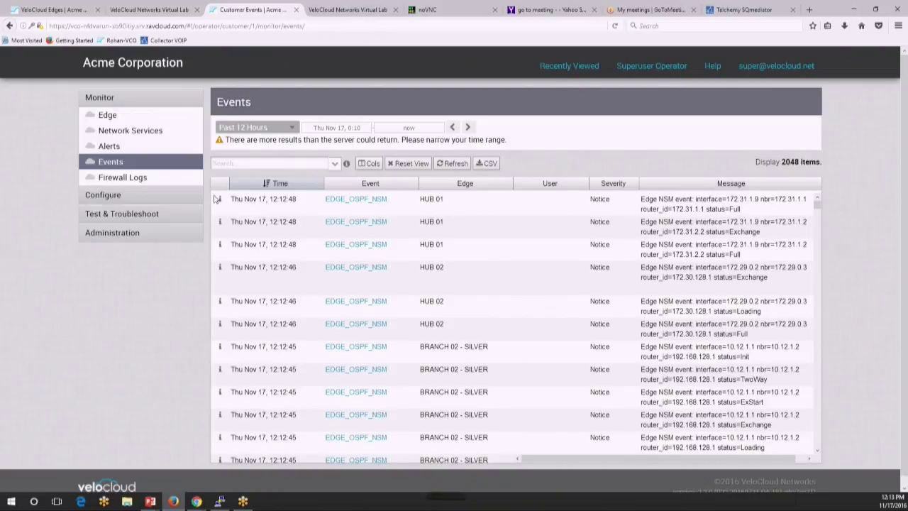
Step: Open Overlay Flow Control, zoom in and find 10.12.0.0/24 preferring BRANCH 02 - SILVER over both hubs
{"action": "left_click", "coordinate": [177, 202]}
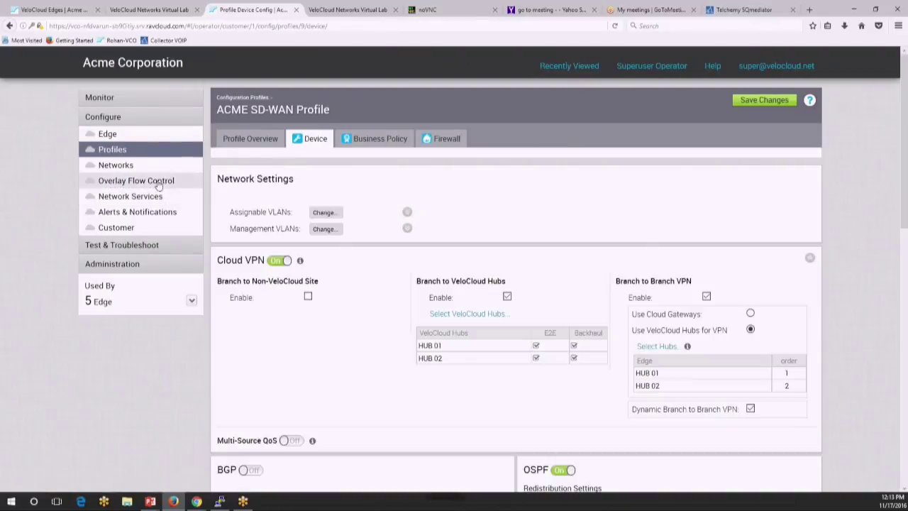
{"action": "left_click", "coordinate": [158, 181]}
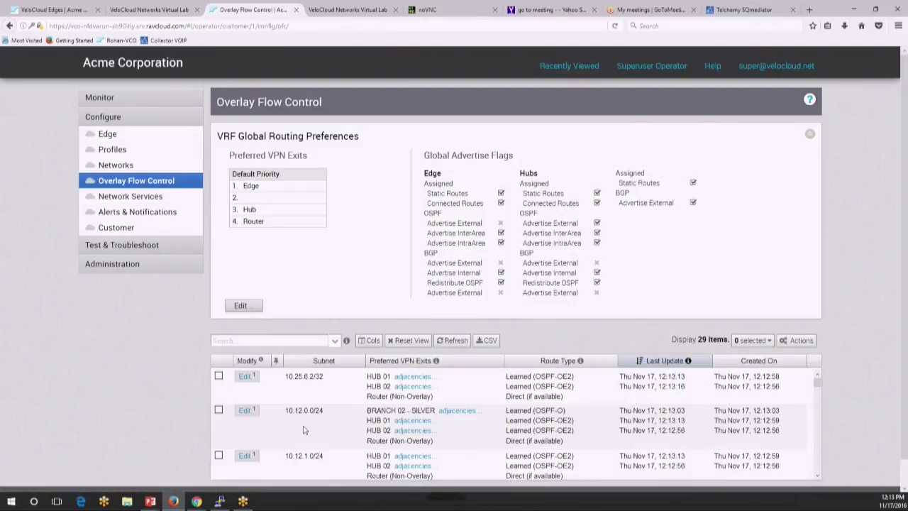
{"action": "scroll", "coordinate": [304, 429], "scroll_direction": "down", "scroll_amount": 2}
{"action": "scroll", "coordinate": [304, 429], "scroll_direction": "down", "scroll_amount": 2}
{"action": "scroll", "coordinate": [303, 428], "scroll_direction": "down", "scroll_amount": 1}
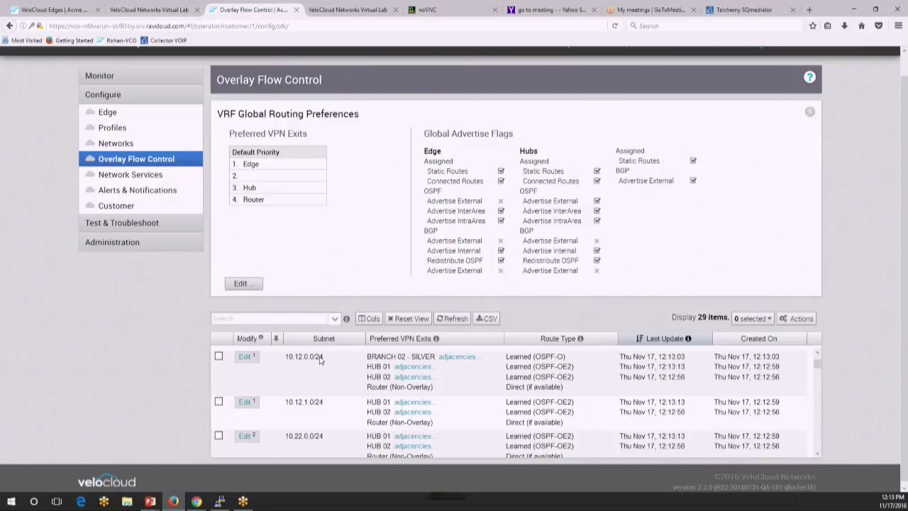
{"action": "key", "text": "ctrl+plus"}
{"action": "left_click", "coordinate": [320, 359]}
{"action": "left_click", "coordinate": [319, 359]}
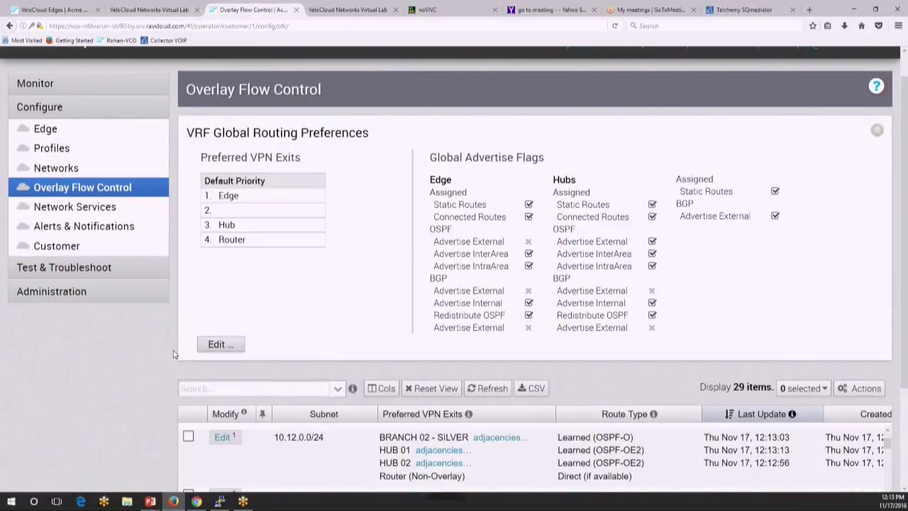
{"action": "scroll", "coordinate": [176, 355], "scroll_direction": "down", "scroll_amount": 2}
{"action": "key", "text": "ctrl+plus"}
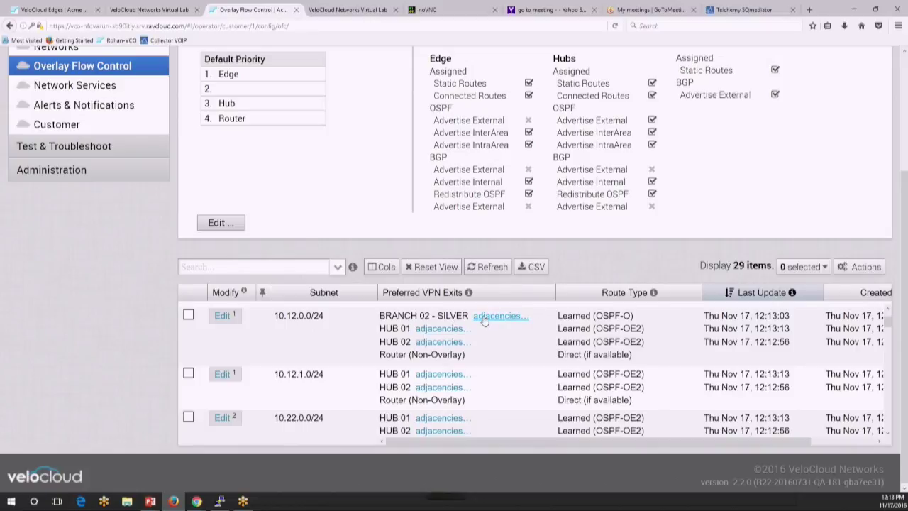
{"action": "left_click", "coordinate": [483, 318]}
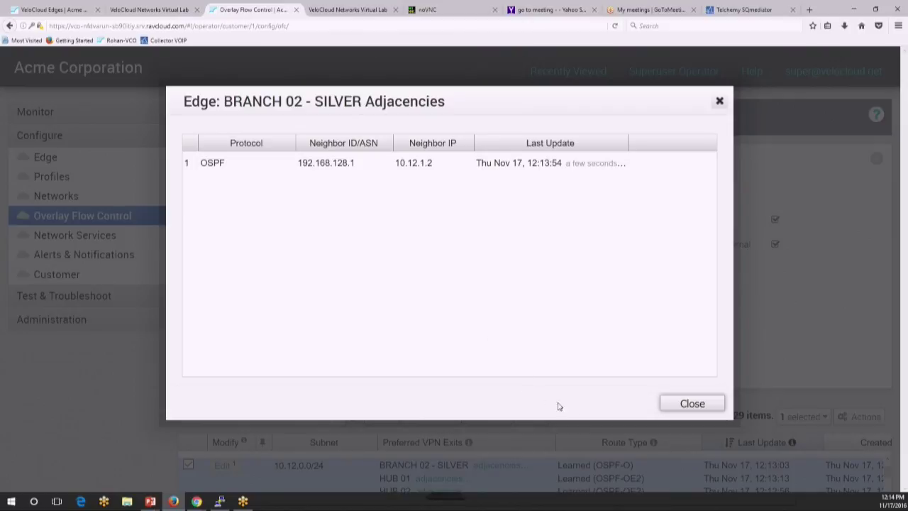
{"action": "left_click", "coordinate": [668, 410]}
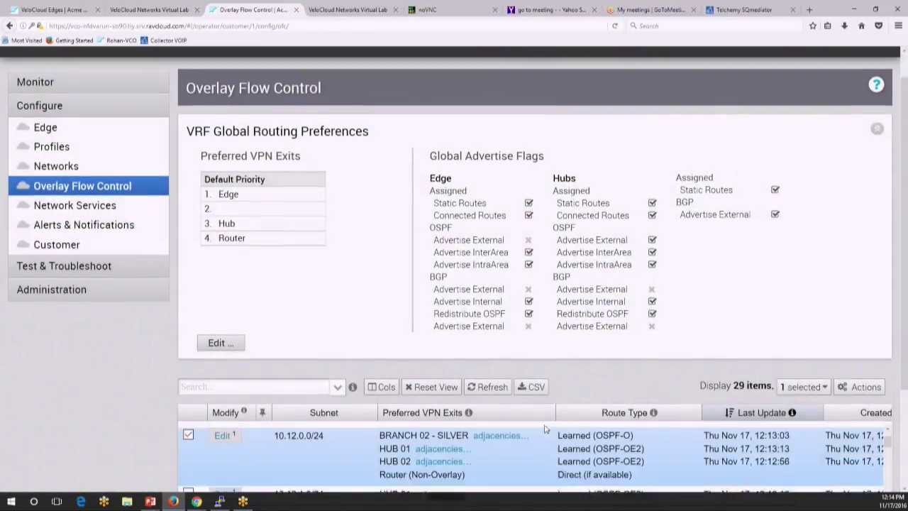
{"action": "scroll", "coordinate": [529, 394], "scroll_direction": "down", "scroll_amount": 3}
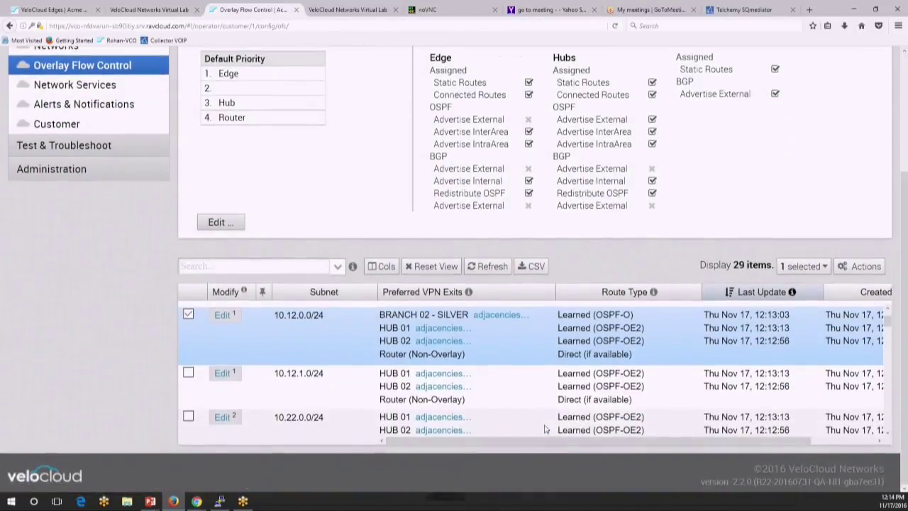
{"action": "left_click", "coordinate": [444, 374]}
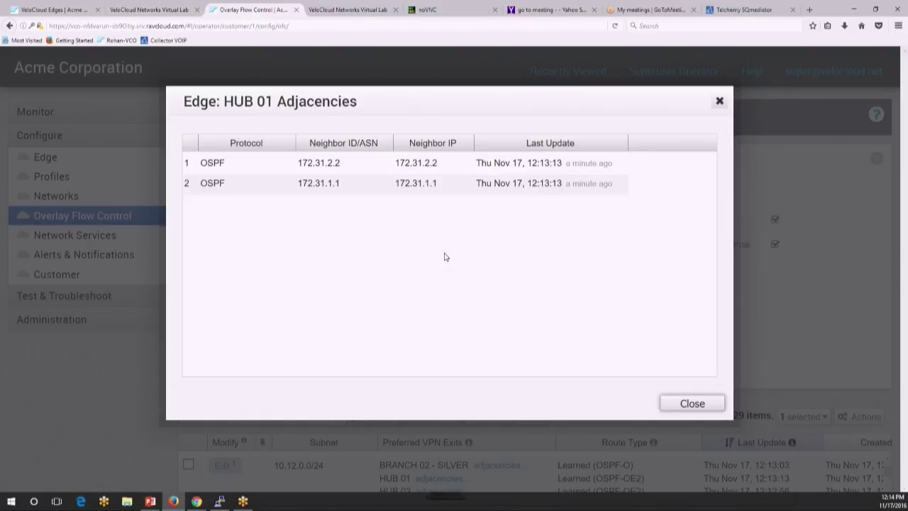
{"action": "left_click", "coordinate": [683, 403]}
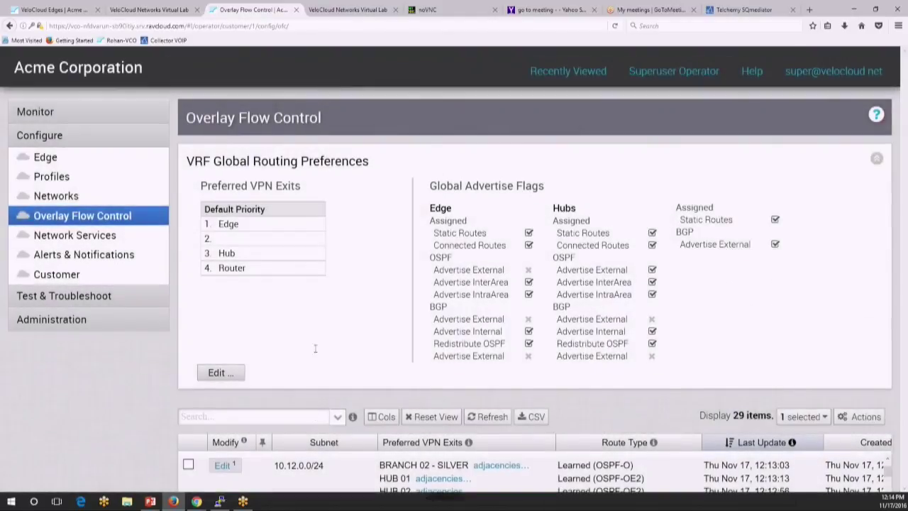
{"action": "scroll", "coordinate": [315, 349], "scroll_direction": "down", "scroll_amount": 3}
Step: Filter routes by 172.28.0 to show 172.28.0.0/24 via both hubs, then switch to the Virtual Lab page
{"action": "scroll", "coordinate": [238, 395], "scroll_direction": "down", "scroll_amount": 1}
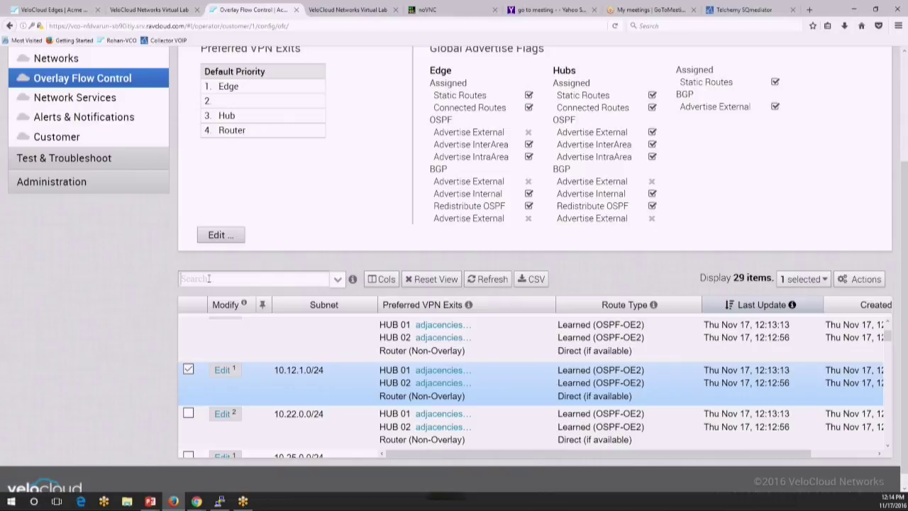
{"action": "type", "text": "172.28.0"}
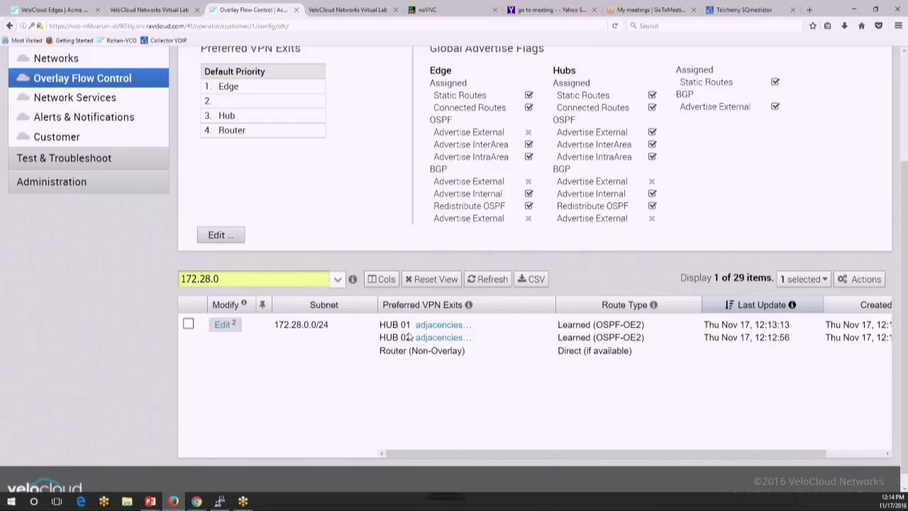
{"action": "left_click", "coordinate": [353, 13]}
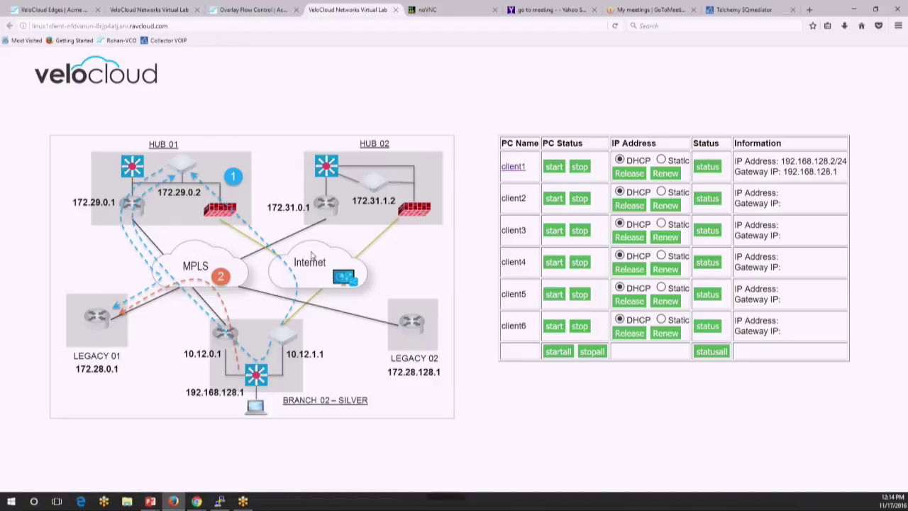
Step: Enlarge the Virtual Lab page to review BRANCH 02 – SILVER's paths to LEGACY 01 at 172.28.0.1
{"action": "key", "text": "ctrl+plus"}
{"action": "scroll", "coordinate": [251, 334], "scroll_direction": "down", "scroll_amount": 1}
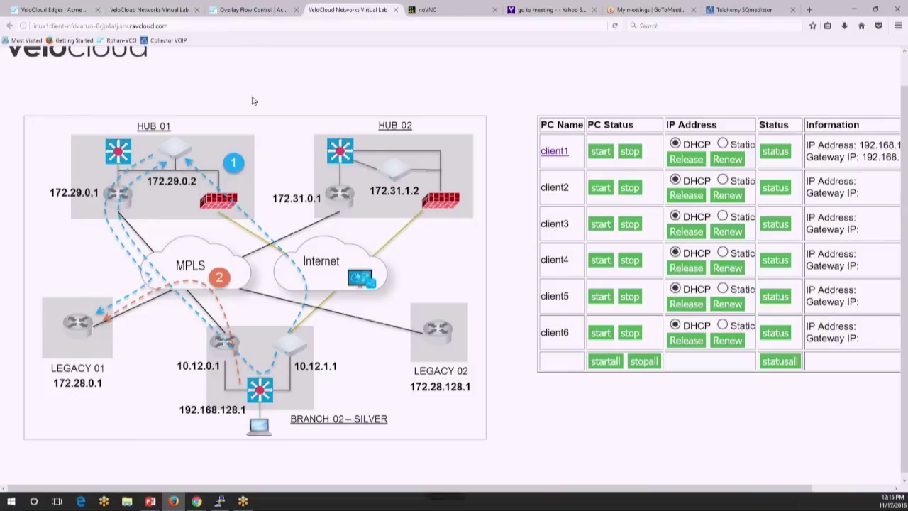
{"action": "left_click", "coordinate": [427, 10]}
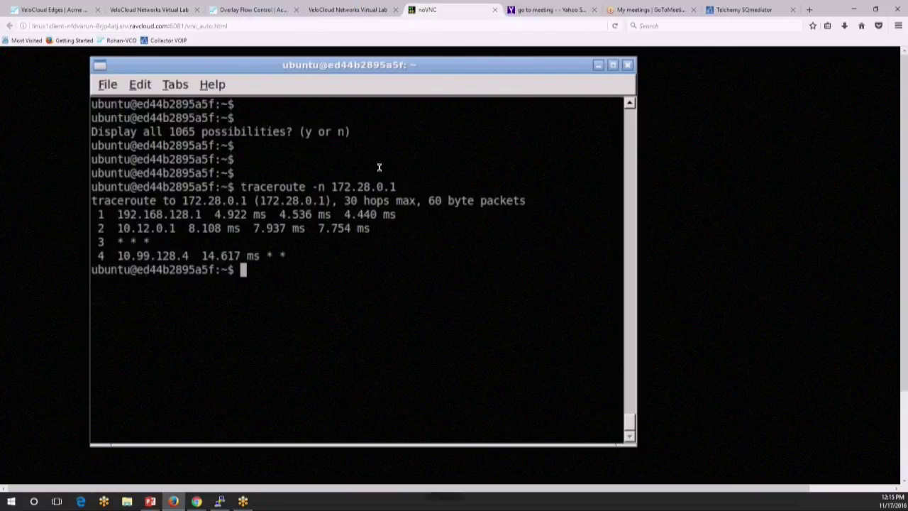
Step: Recall the earlier traceroute to 172.28.0.1 from the terminal's command history
{"action": "key", "text": "Return"}
{"action": "key", "text": "Return"}
{"action": "key", "text": "Up"}
{"action": "key", "text": "Up"}
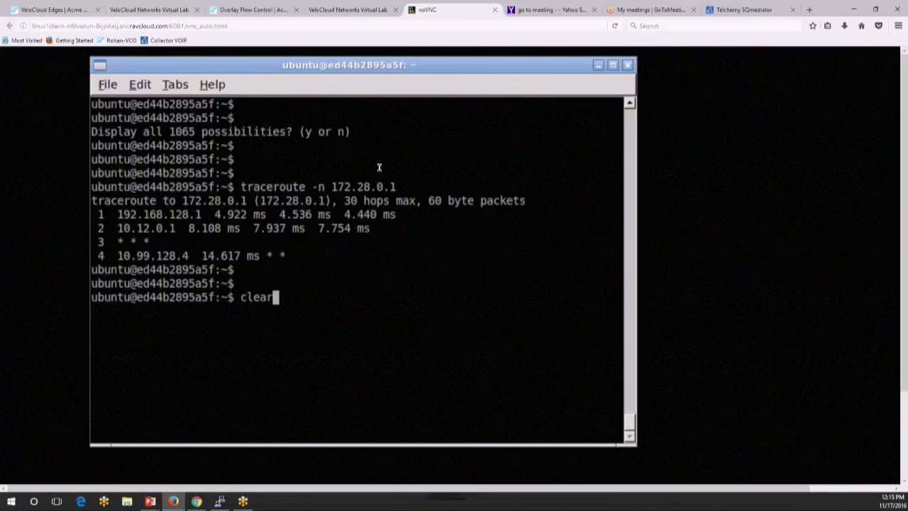
{"action": "key", "text": "Down"}
{"action": "key", "text": "BackSpace"}
{"action": "key", "text": "BackSpace"}
{"action": "key", "text": "BackSpace"}
{"action": "type", "text": "128.1"}
{"action": "key", "text": "Up"}
{"action": "key", "text": "Up"}
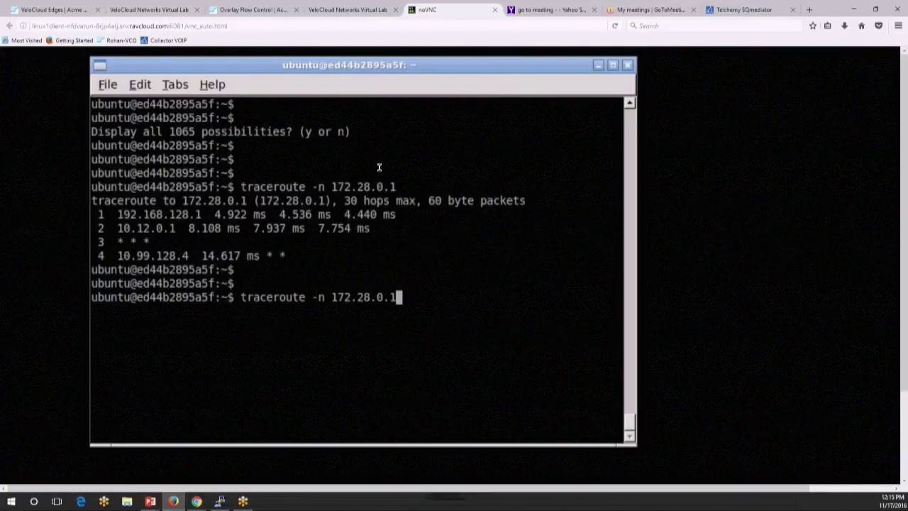
{"action": "key", "text": "Down"}
{"action": "key", "text": "Up"}
{"action": "key", "text": "Down"}
{"action": "key", "text": "Up"}
{"action": "key", "text": "Down"}
Step: Change the recalled command to a ping to 172.28.0.1, run it, and stop it with Ctrl+C
{"action": "key", "text": "Left"}
{"action": "key", "text": "Left"}
{"action": "key", "text": "Left"}
{"action": "key", "text": "Left"}
{"action": "key", "text": "Left"}
{"action": "key", "text": "Left"}
{"action": "key", "text": "Left"}
{"action": "key", "text": "Left"}
{"action": "key", "text": "Left"}
{"action": "key", "text": "Left"}
{"action": "key", "text": "Left"}
{"action": "key", "text": "Left"}
{"action": "key", "text": "Left"}
{"action": "key", "text": "Left"}
{"action": "key", "text": "Left"}
{"action": "key", "text": "Right"}
{"action": "key", "text": "Right"}
{"action": "key", "text": "BackSpace"}
{"action": "key", "text": "BackSpace"}
{"action": "key", "text": "BackSpace"}
{"action": "key", "text": "BackSpace"}
{"action": "key", "text": "BackSpace"}
{"action": "key", "text": "BackSpace"}
{"action": "key", "text": "BackSpace"}
{"action": "key", "text": "BackSpace"}
{"action": "key", "text": "BackSpace"}
{"action": "key", "text": "BackSpace"}
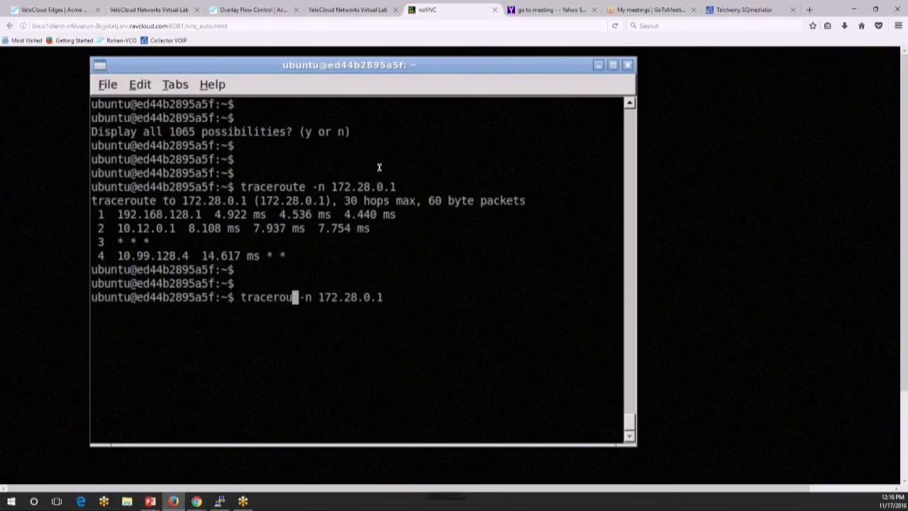
{"action": "type", "text": "ping"}
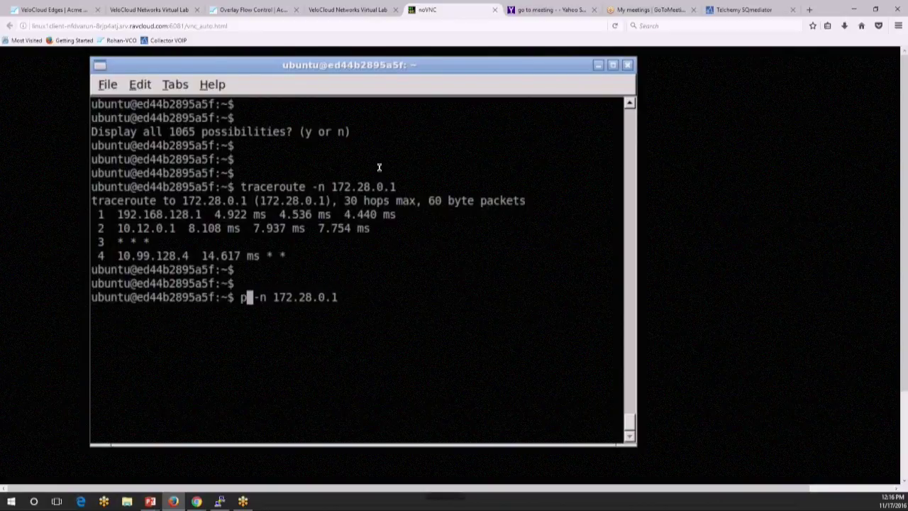
{"action": "key", "text": "Return"}
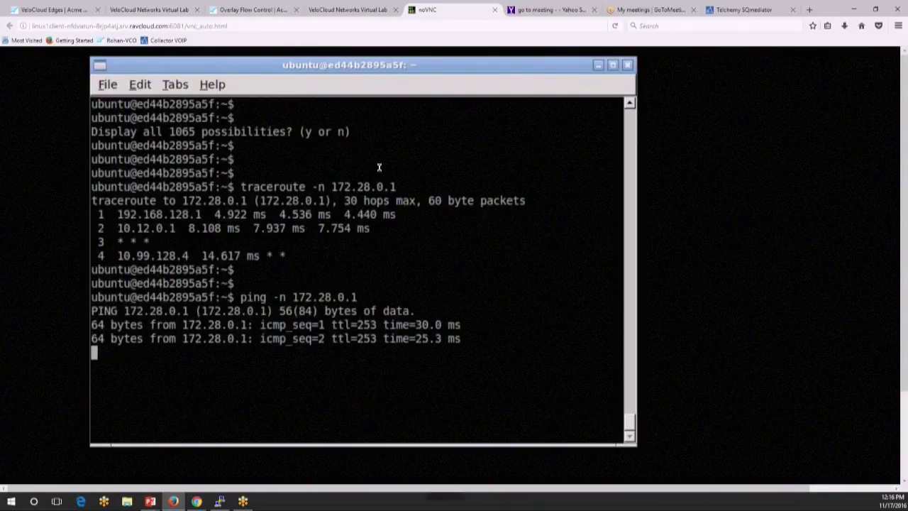
{"action": "key", "text": "ctrl+c"}
Step: Rerun traceroute -n 172.28.0.1, now reaching it via 10.12.1.1 and 172.29.0.1
{"action": "key", "text": "Return"}
{"action": "key", "text": "Return"}
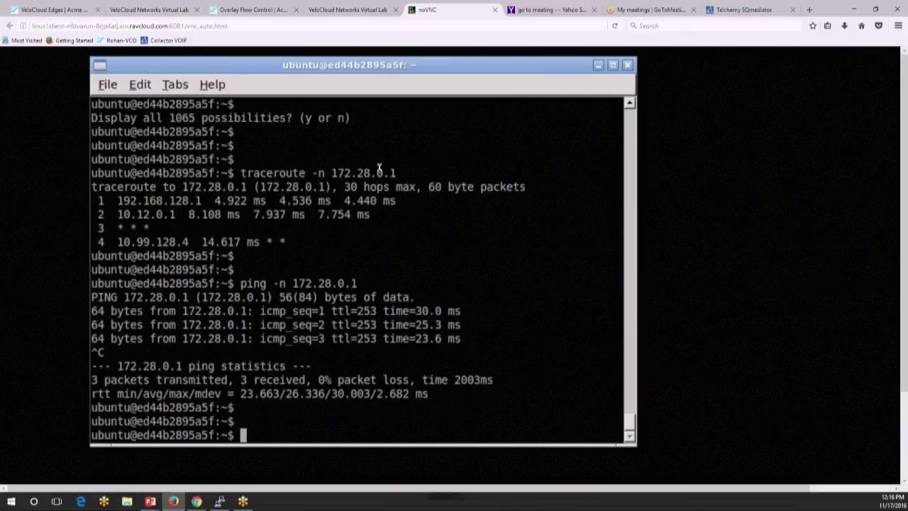
{"action": "key", "text": "Up"}
{"action": "key", "text": "Up"}
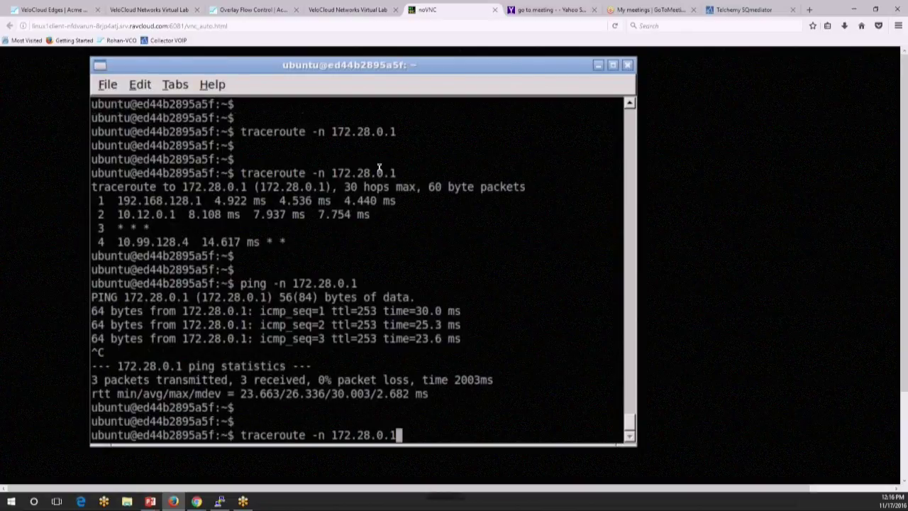
{"action": "key", "text": "Return"}
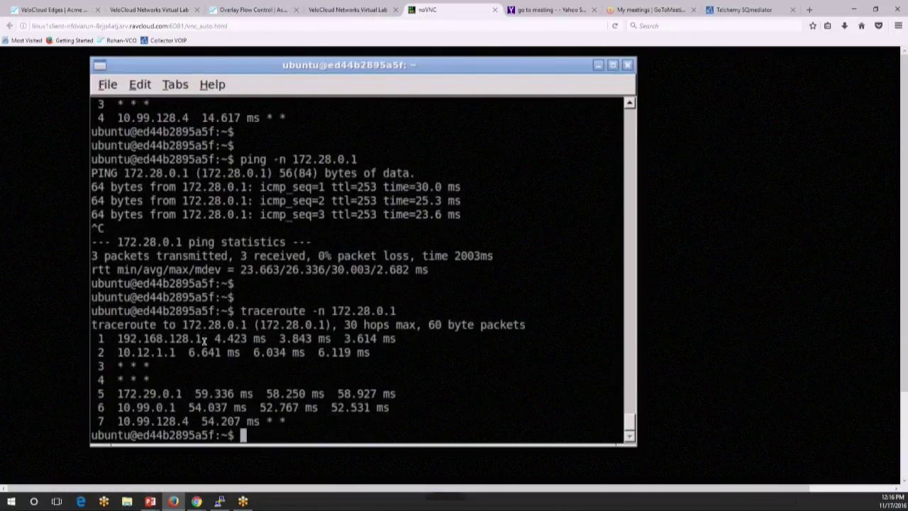
{"action": "left_click", "coordinate": [358, 11]}
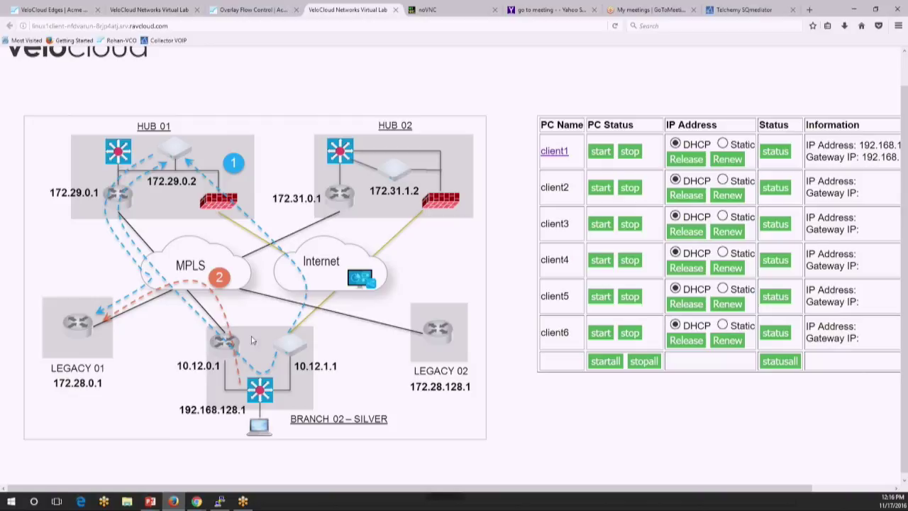
Step: Compare the traceroute output in noVNC against the Virtual Lab network diagram several times
{"action": "left_click", "coordinate": [444, 11]}
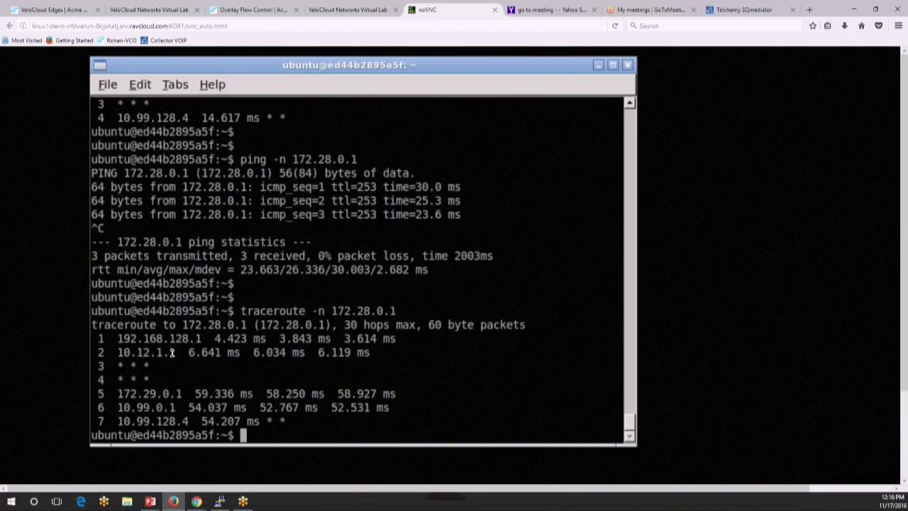
{"action": "left_click", "coordinate": [348, 9]}
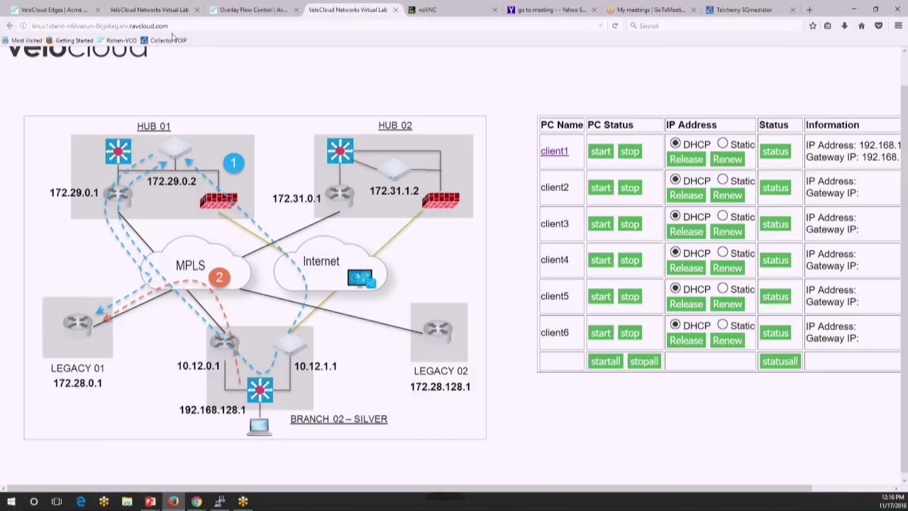
{"action": "left_click", "coordinate": [433, 10]}
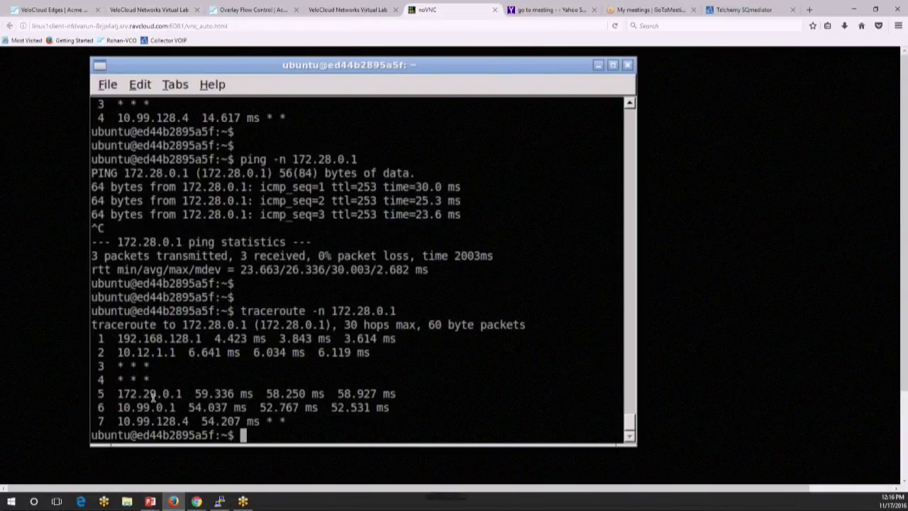
{"action": "left_click", "coordinate": [351, 9]}
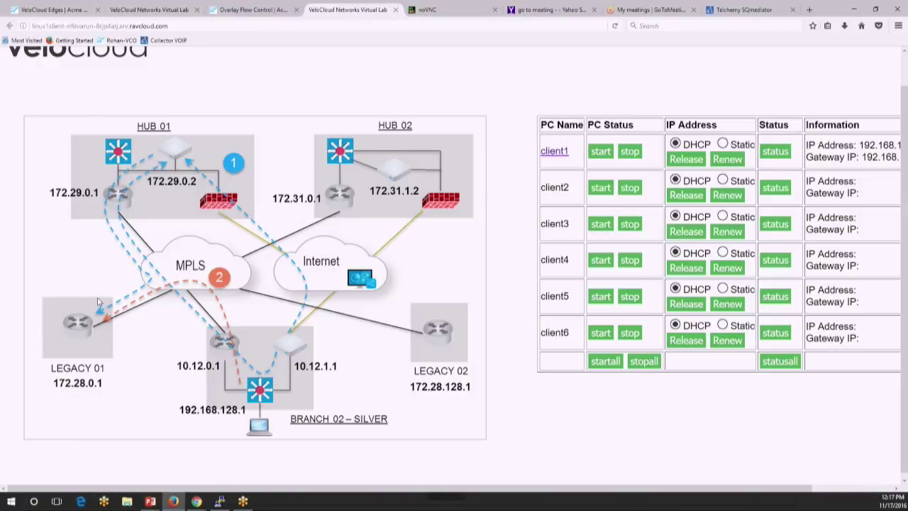
{"action": "left_click", "coordinate": [438, 10]}
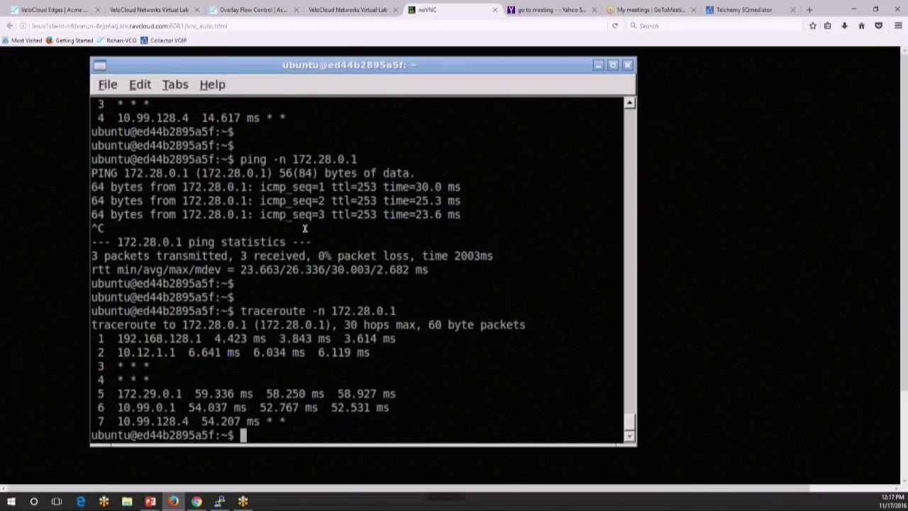
{"action": "key", "text": "Return"}
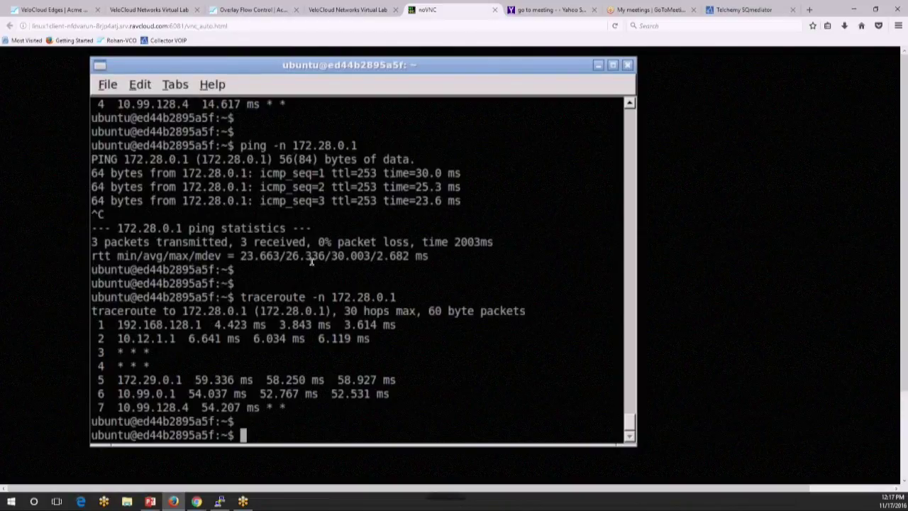
{"action": "left_click", "coordinate": [367, 12]}
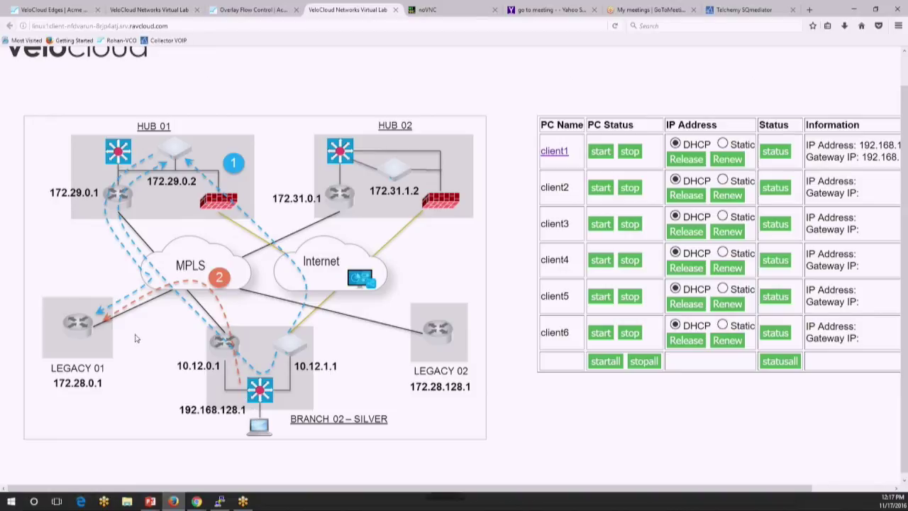
Step: Move Router (Non-Overlay) above HUB 01 and HUB 02 in 172.28.0.0/24's VPN exits and update
{"action": "left_click", "coordinate": [262, 11]}
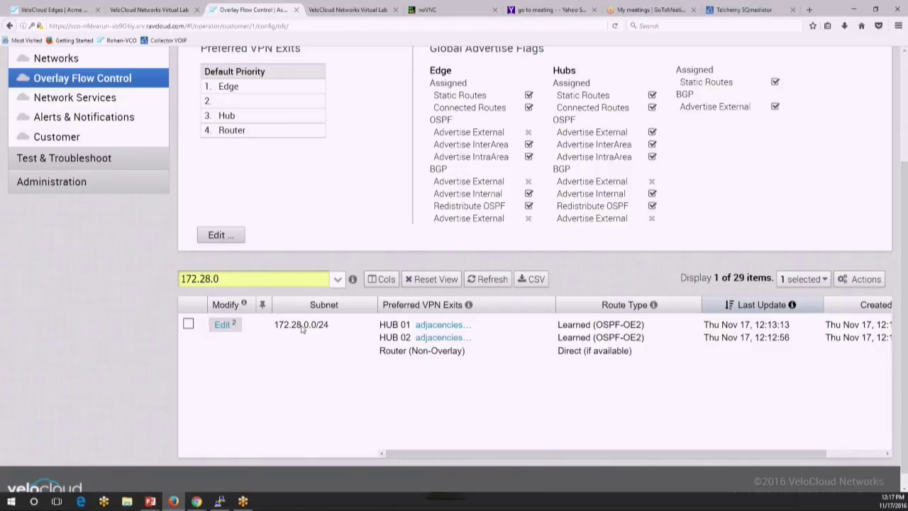
{"action": "left_click", "coordinate": [221, 326]}
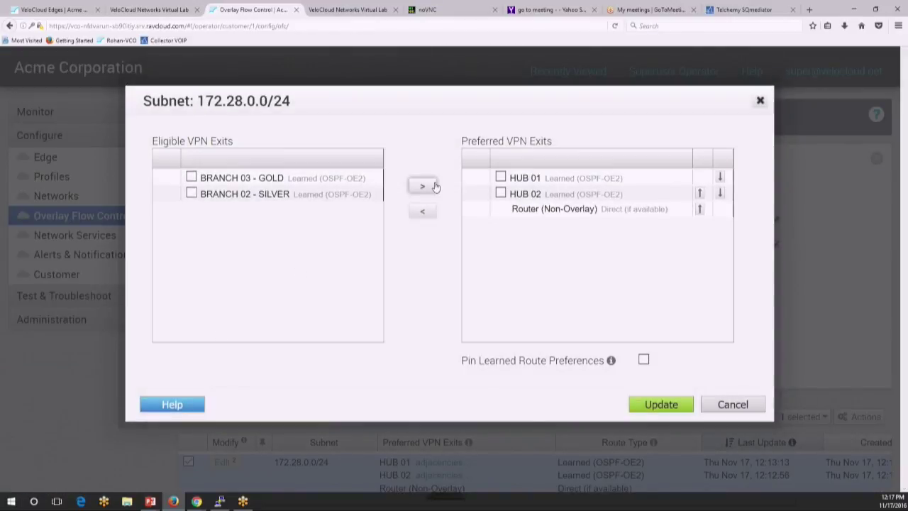
{"action": "left_click", "coordinate": [700, 210]}
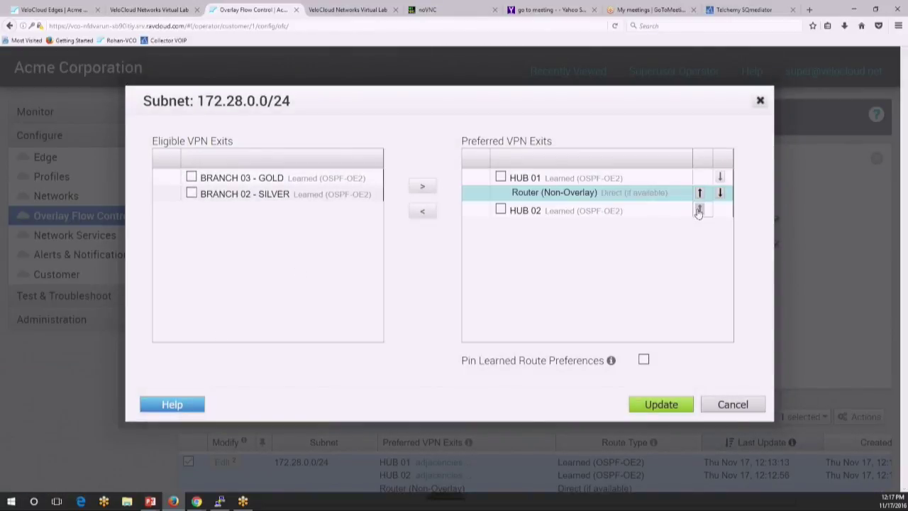
{"action": "left_click", "coordinate": [700, 193]}
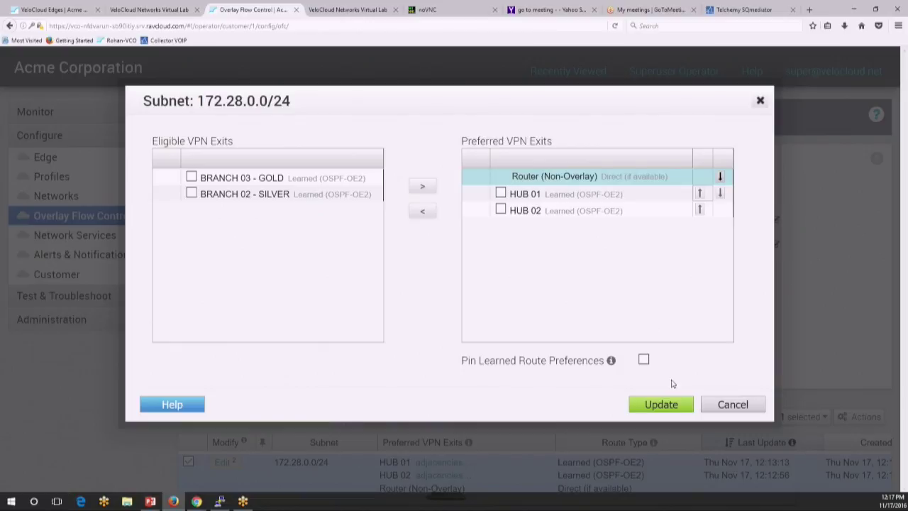
{"action": "left_click", "coordinate": [664, 411]}
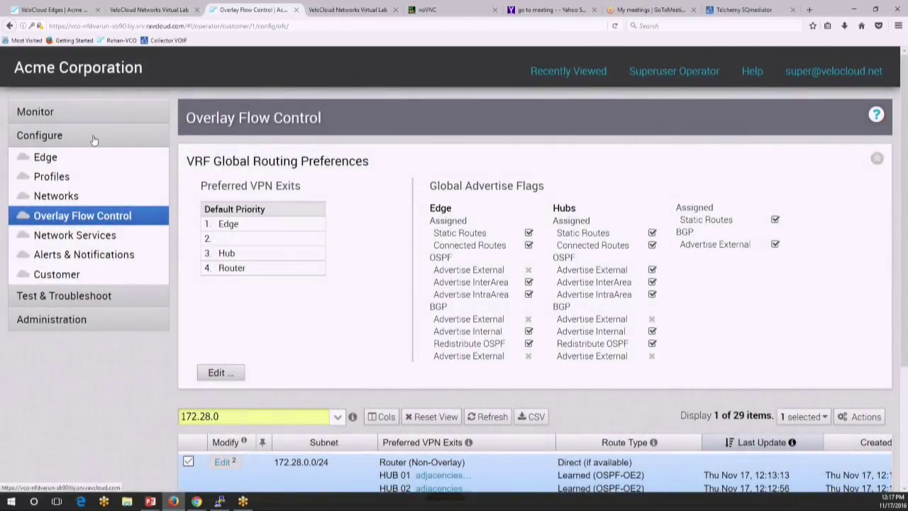
Step: Show the monitoring Events list for the past 60 minutes
{"action": "left_click", "coordinate": [68, 117]}
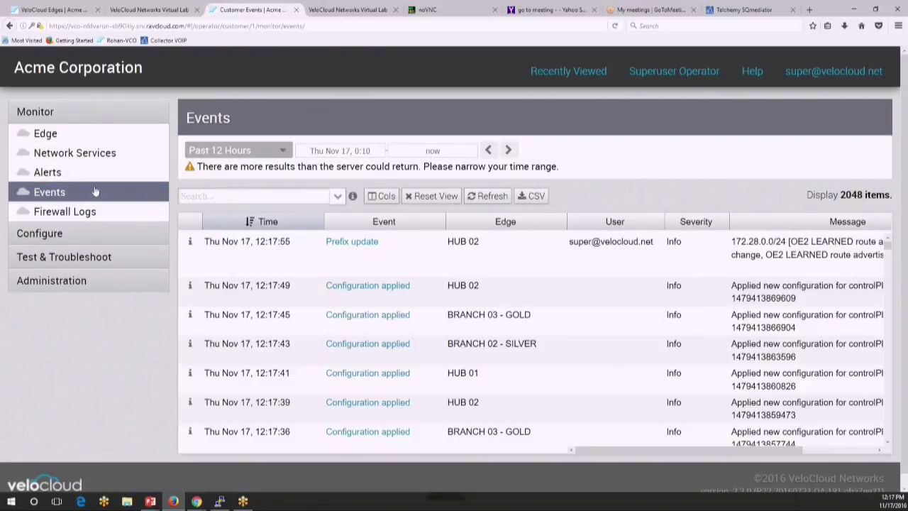
{"action": "left_click", "coordinate": [277, 152]}
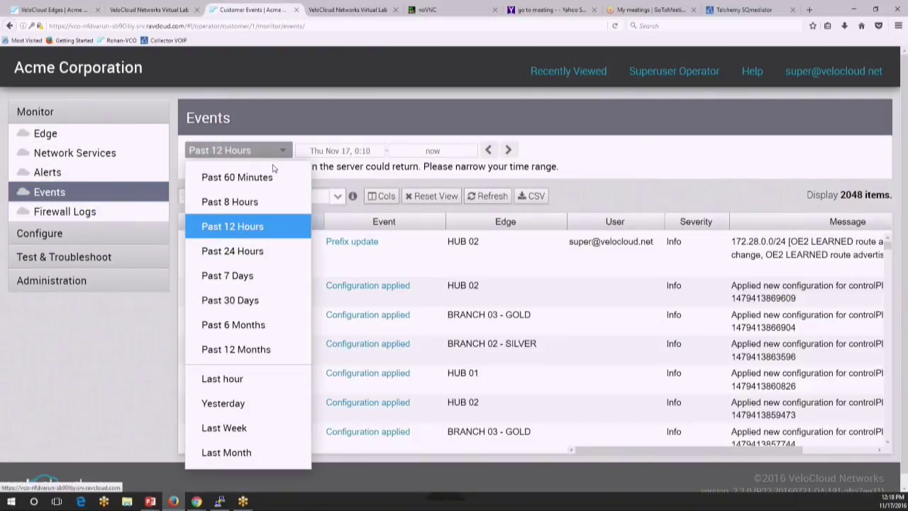
{"action": "left_click", "coordinate": [272, 174]}
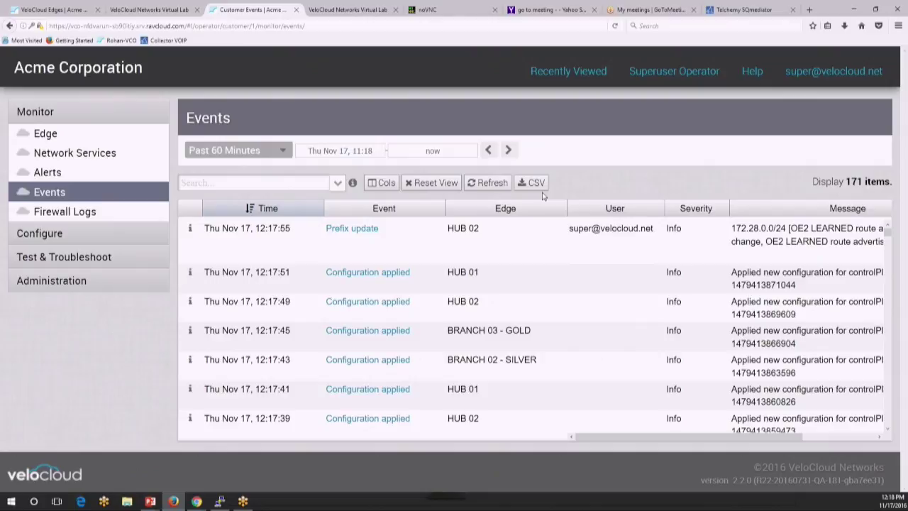
{"action": "left_click", "coordinate": [492, 182]}
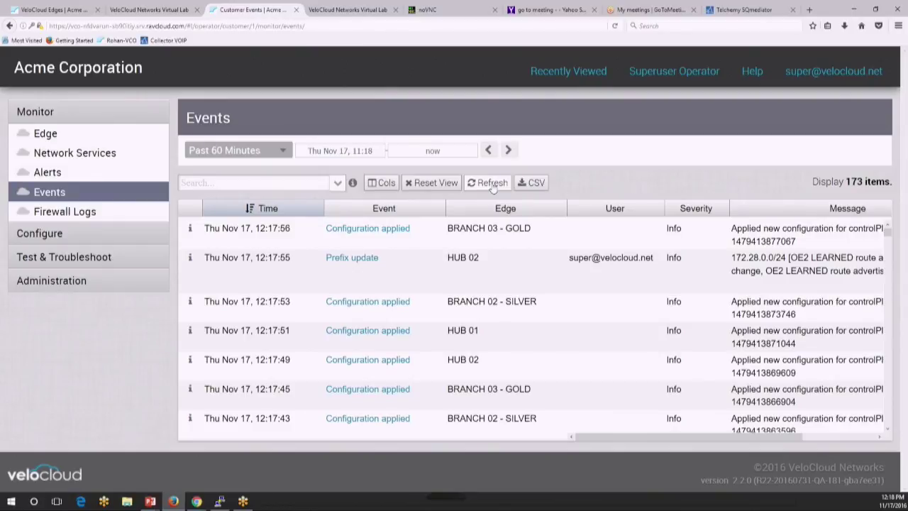
Step: Zoom the page out and refresh the Events list repeatedly until it reaches 187 items
{"action": "key", "text": "ctrl+minus"}
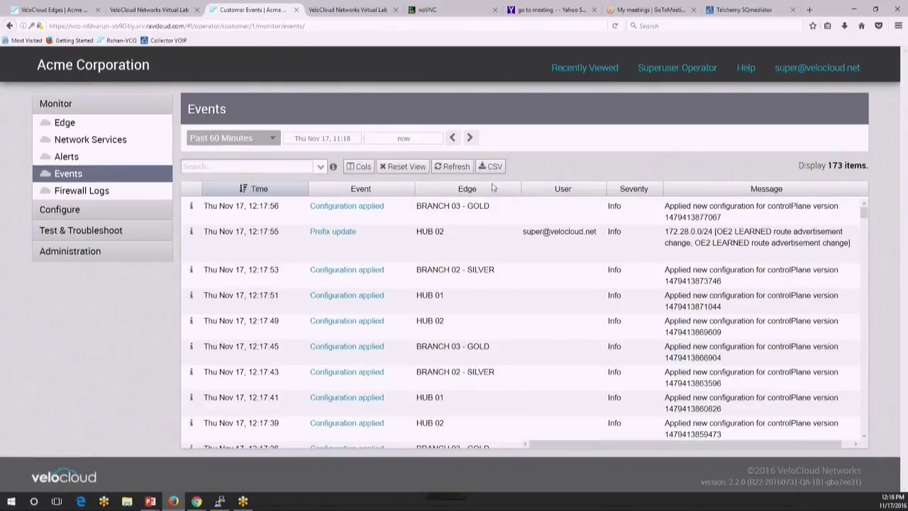
{"action": "left_click", "coordinate": [455, 168]}
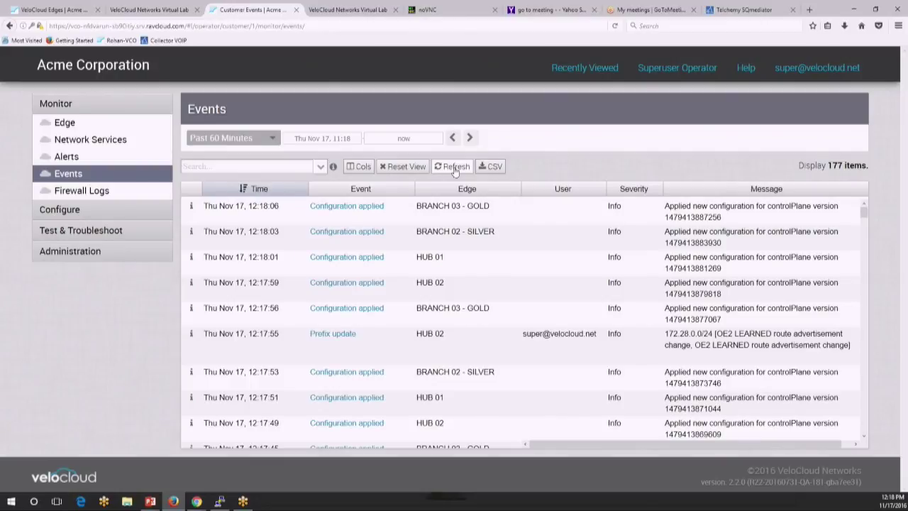
{"action": "left_click", "coordinate": [455, 168]}
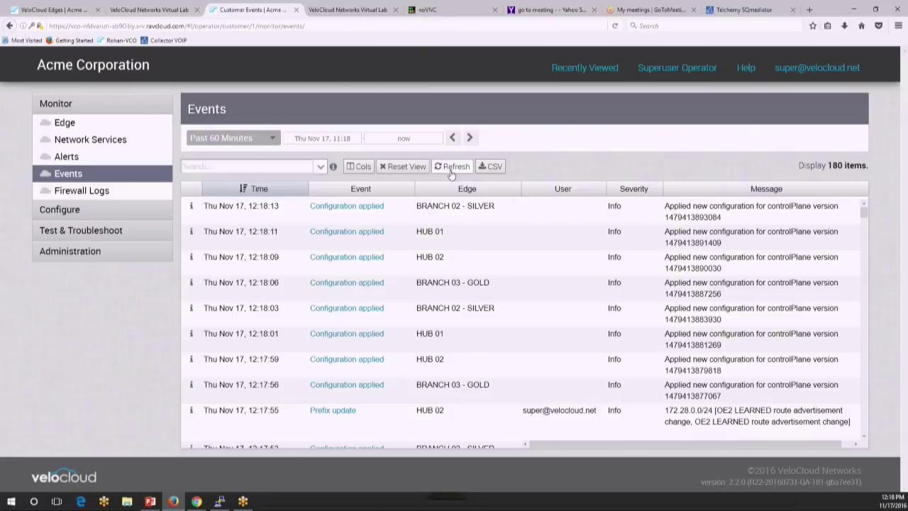
{"action": "left_click", "coordinate": [450, 173]}
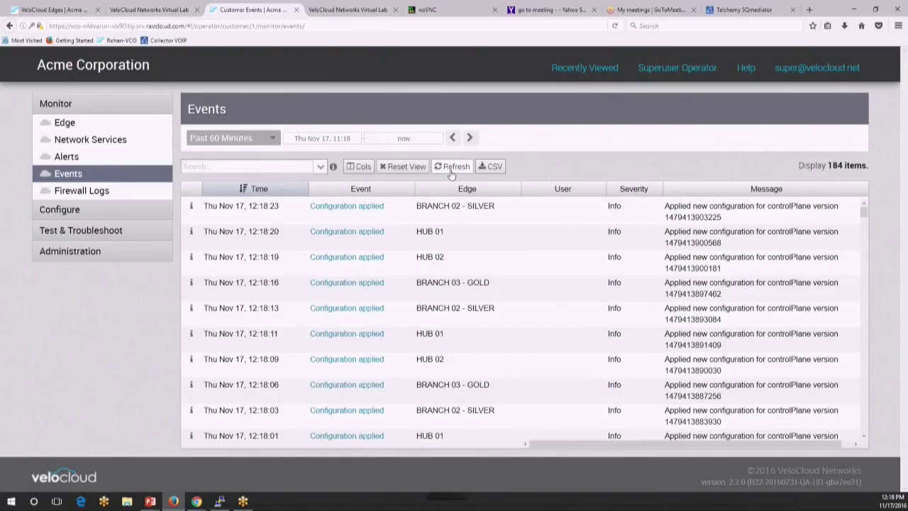
{"action": "left_click", "coordinate": [450, 174]}
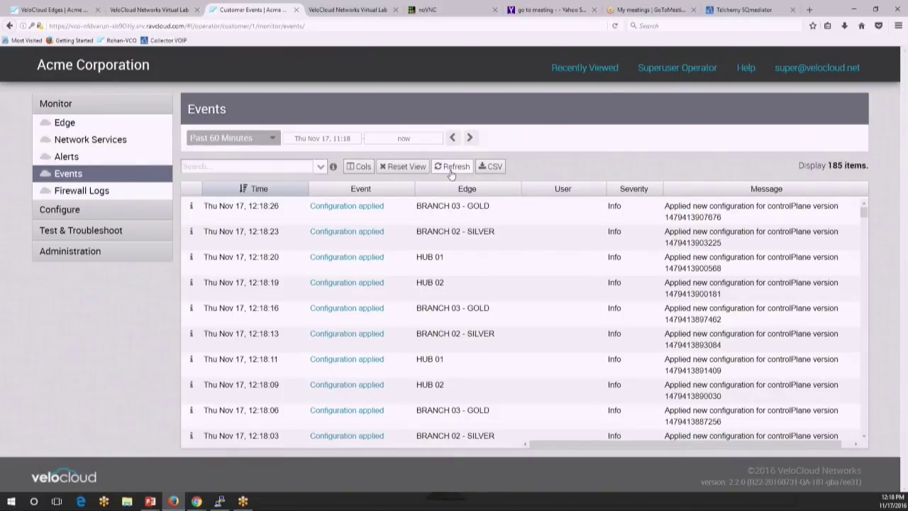
{"action": "left_click", "coordinate": [451, 174]}
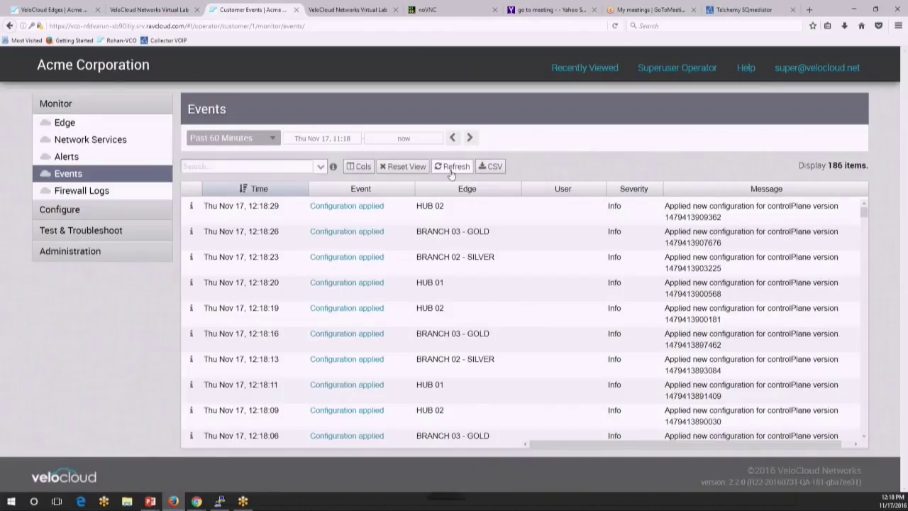
{"action": "left_click", "coordinate": [450, 173]}
{"action": "left_click", "coordinate": [450, 173]}
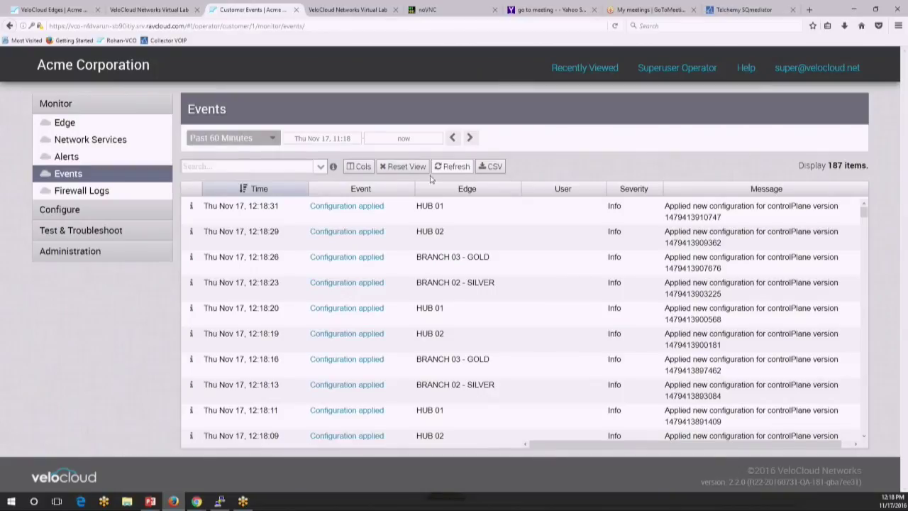
{"action": "left_click", "coordinate": [144, 213]}
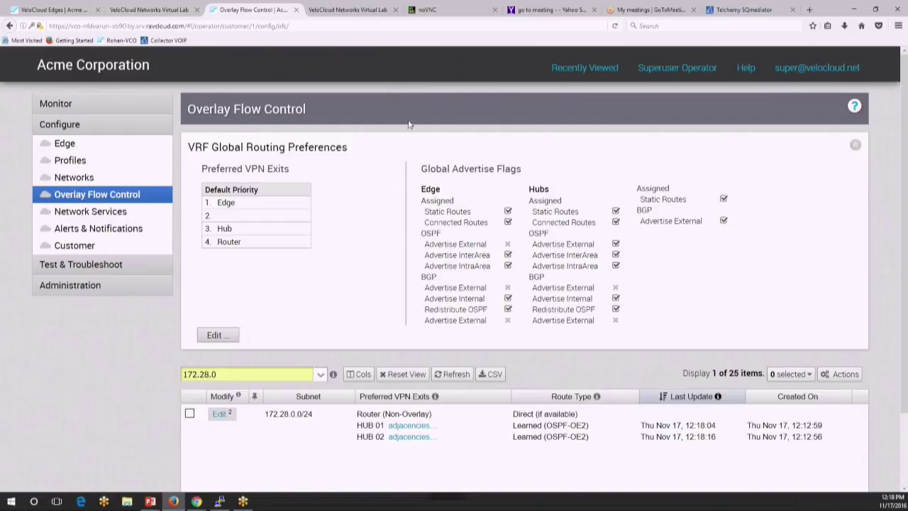
Step: Rerun the ping to 172.28.0.1 in the Ubuntu terminal, stopping after three replies of about 11 ms
{"action": "left_click", "coordinate": [424, 13]}
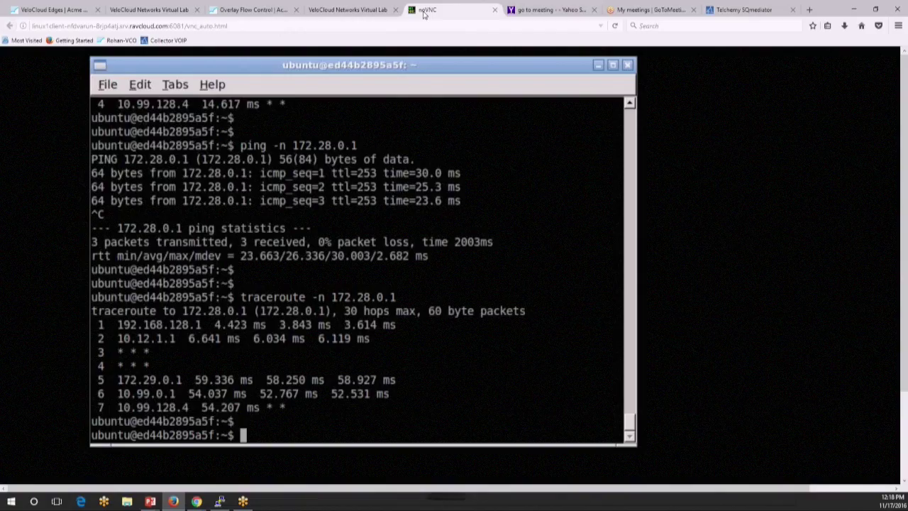
{"action": "key", "text": "Return"}
{"action": "key", "text": "Return"}
{"action": "key", "text": "Return"}
{"action": "key", "text": "Return"}
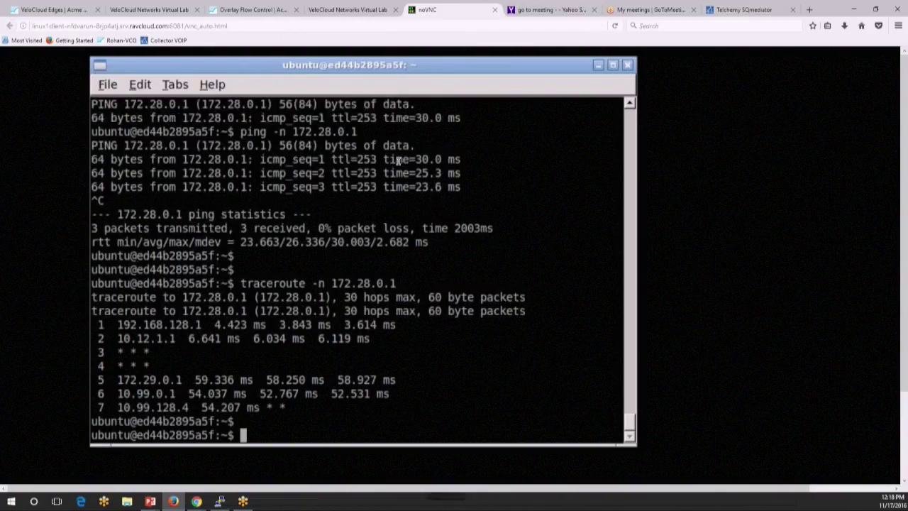
{"action": "key", "text": "Up"}
{"action": "key", "text": "Up"}
{"action": "key", "text": "Return"}
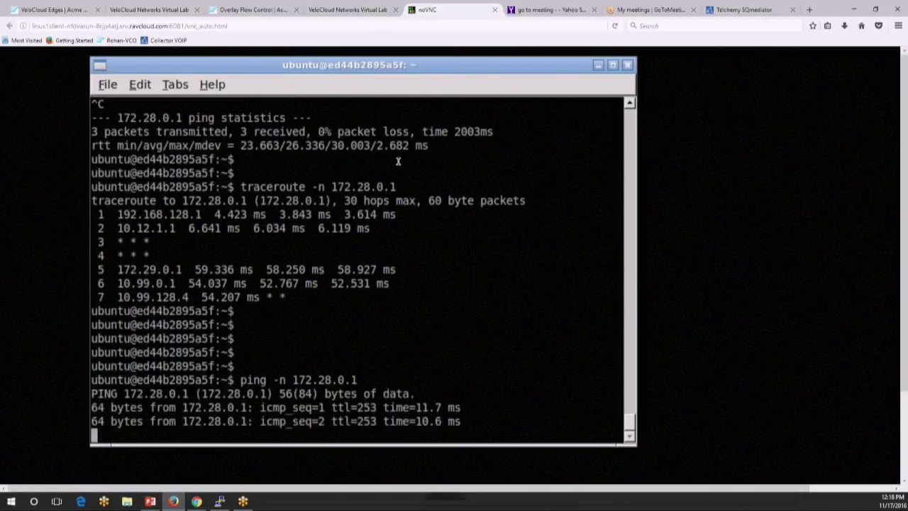
{"action": "key", "text": "ctrl+c"}
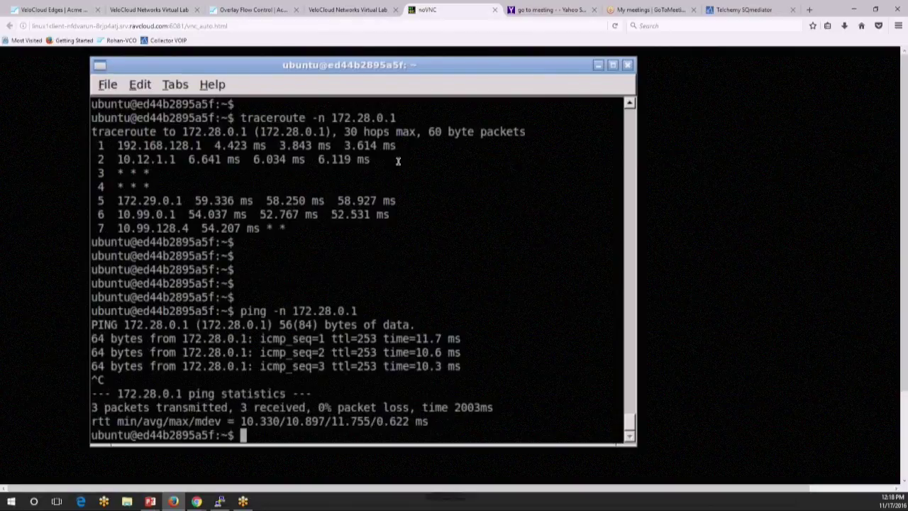
Step: Rerun traceroute -n 172.28.0.1, which now reaches it in three hops
{"action": "key", "text": "Return"}
{"action": "key", "text": "Return"}
{"action": "key", "text": "Return"}
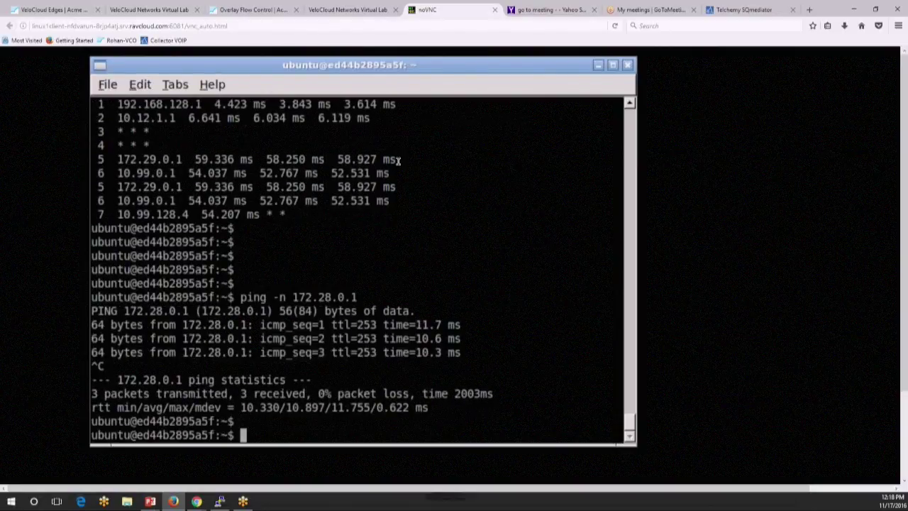
{"action": "key", "text": "Up"}
{"action": "key", "text": "Up"}
{"action": "key", "text": "Return"}
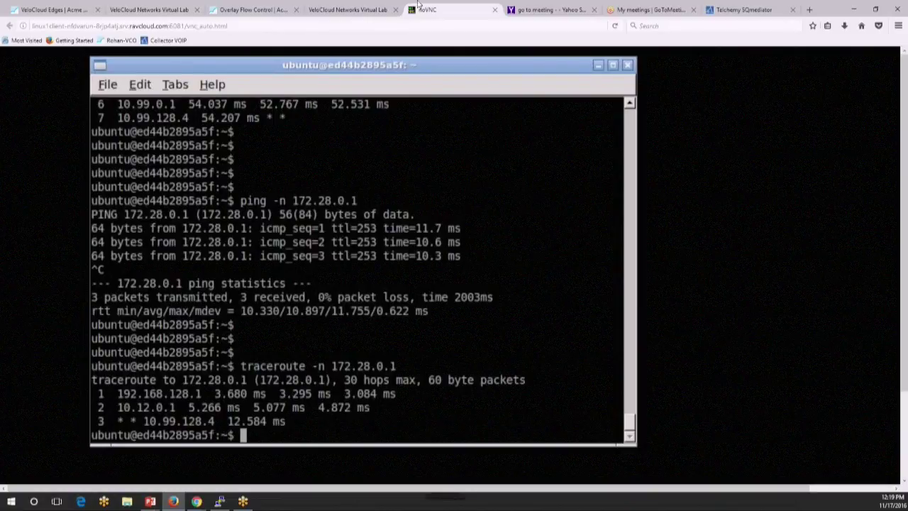
{"action": "left_click", "coordinate": [361, 10]}
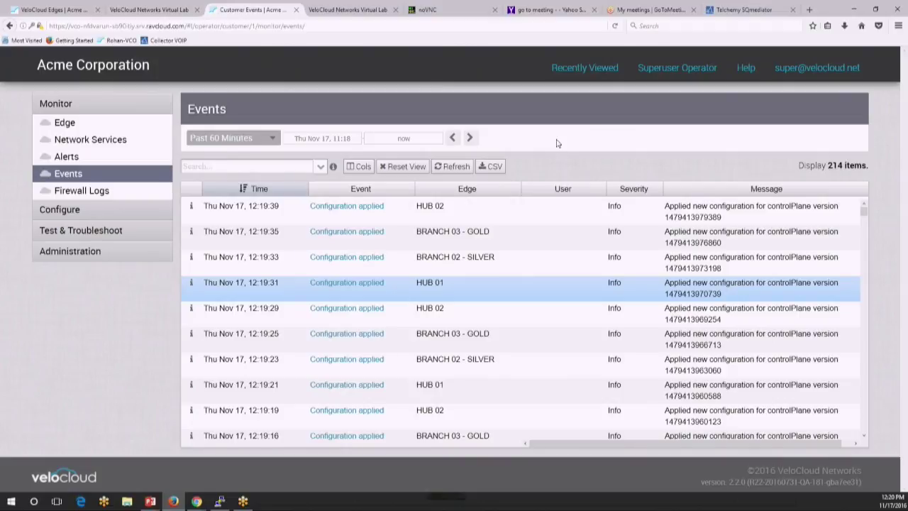
Step: Bring up the Virtual Lab topology diagram beside the client control table
{"action": "left_click", "coordinate": [156, 12]}
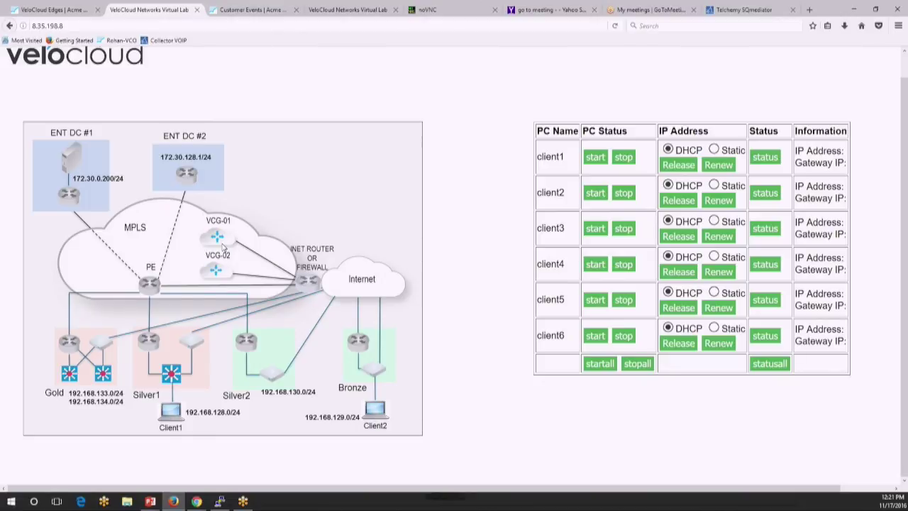
Step: Open Acme's configuration from the Edges overview and sign in with the operator username and password
{"action": "left_click", "coordinate": [44, 10]}
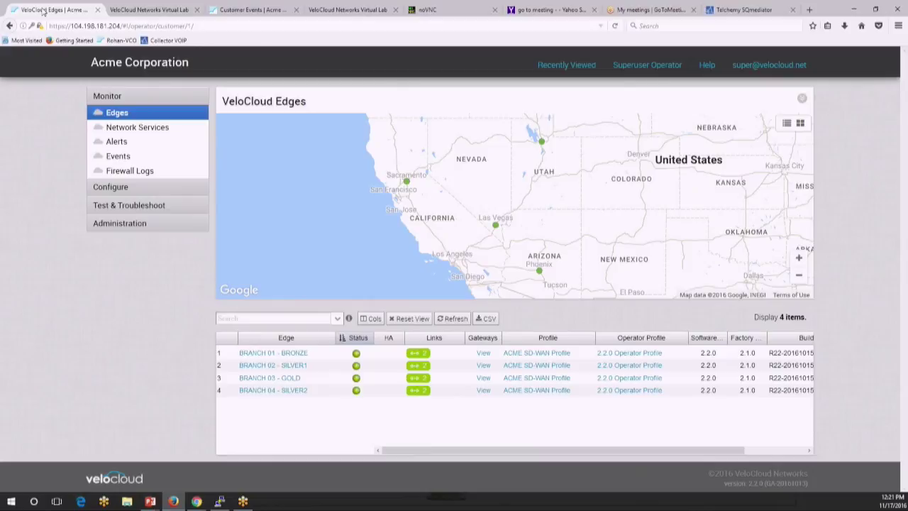
{"action": "left_click", "coordinate": [120, 189]}
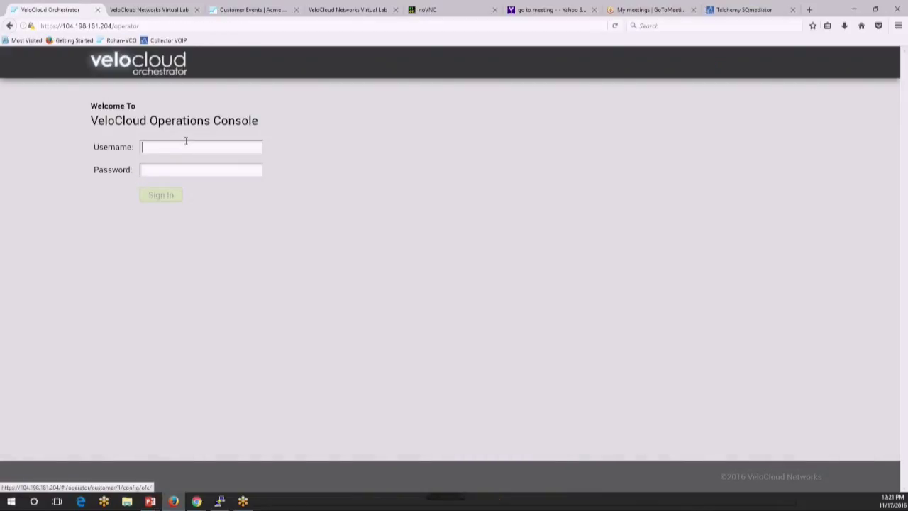
{"action": "left_click", "coordinate": [186, 143]}
{"action": "key", "text": "Tab"}
{"action": "type", "text": "•••••••"}
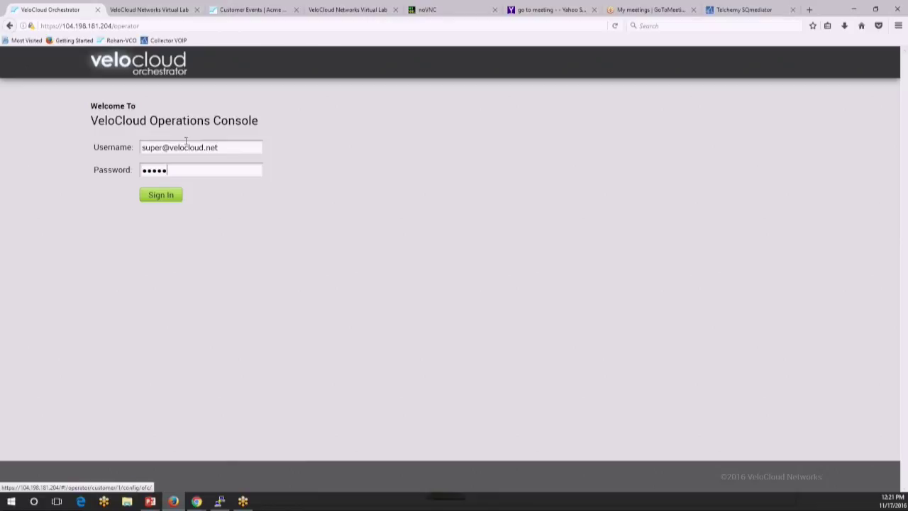
{"action": "key", "text": "Return"}
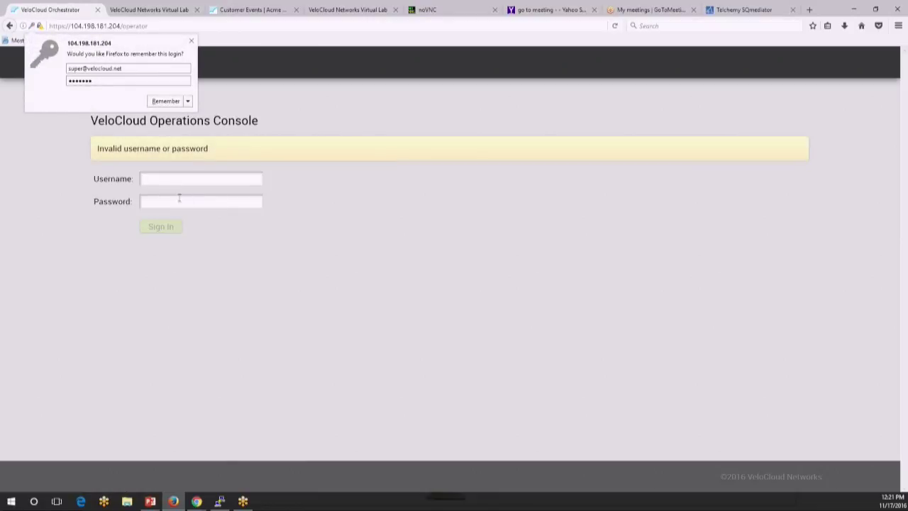
Step: Retry the sign-in after the failed attempt and open the Acme Corporation customer
{"action": "left_click", "coordinate": [161, 175]}
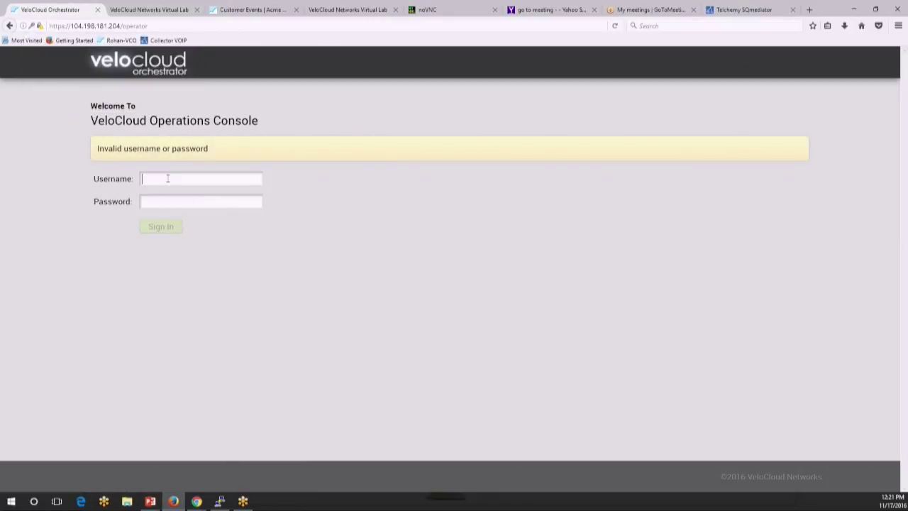
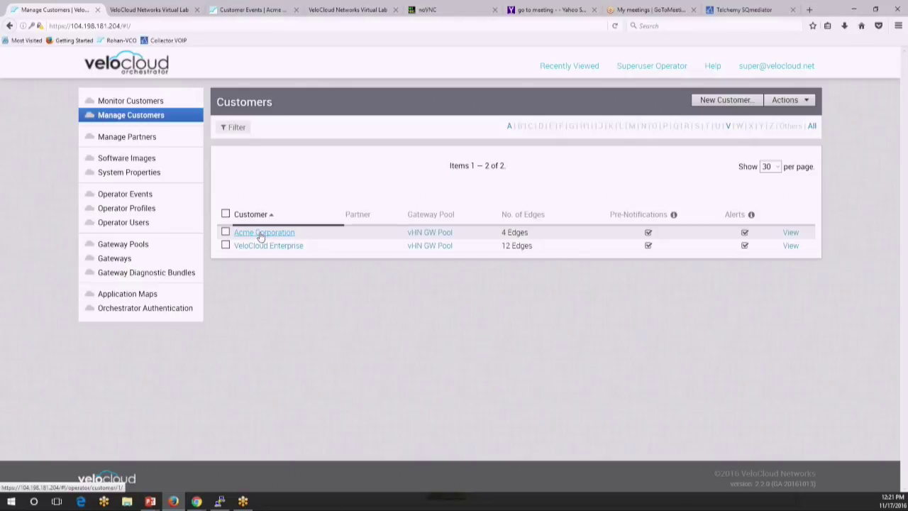
{"action": "left_click", "coordinate": [261, 233]}
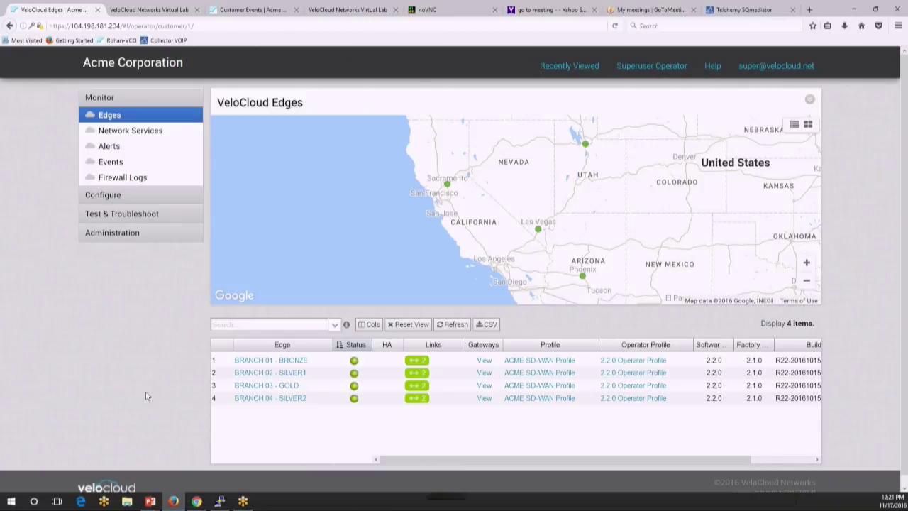
Step: In Acme's Overlay Flow Control, inspect VCG-02's E-BGP adjacencies for 172.28.0.0/24
{"action": "left_click", "coordinate": [141, 193]}
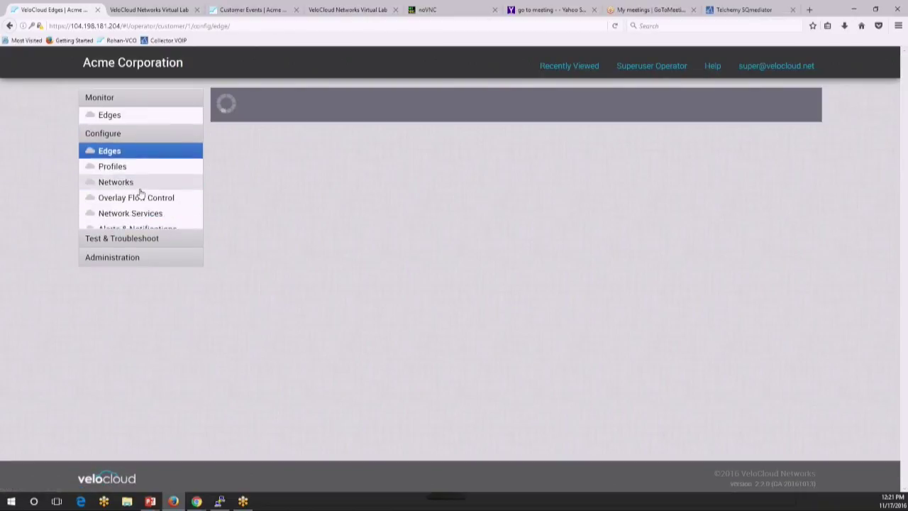
{"action": "left_click", "coordinate": [134, 182]}
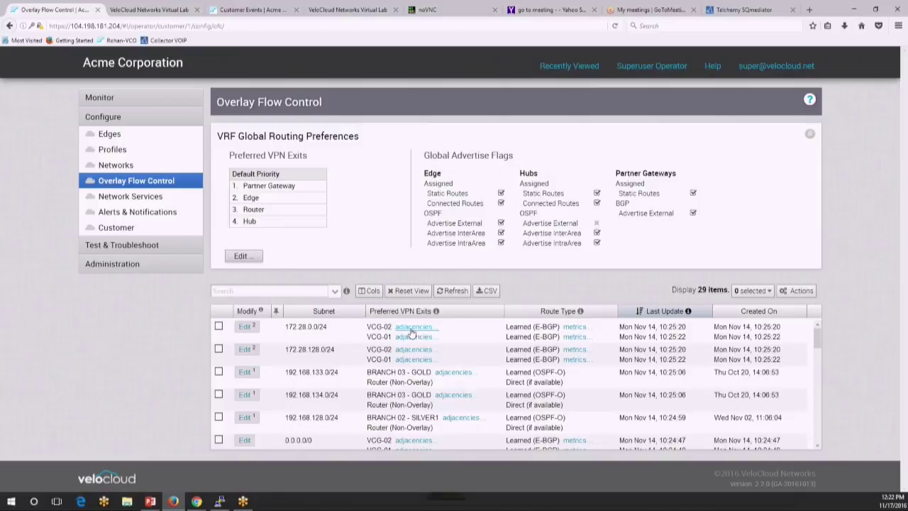
{"action": "left_click", "coordinate": [411, 332]}
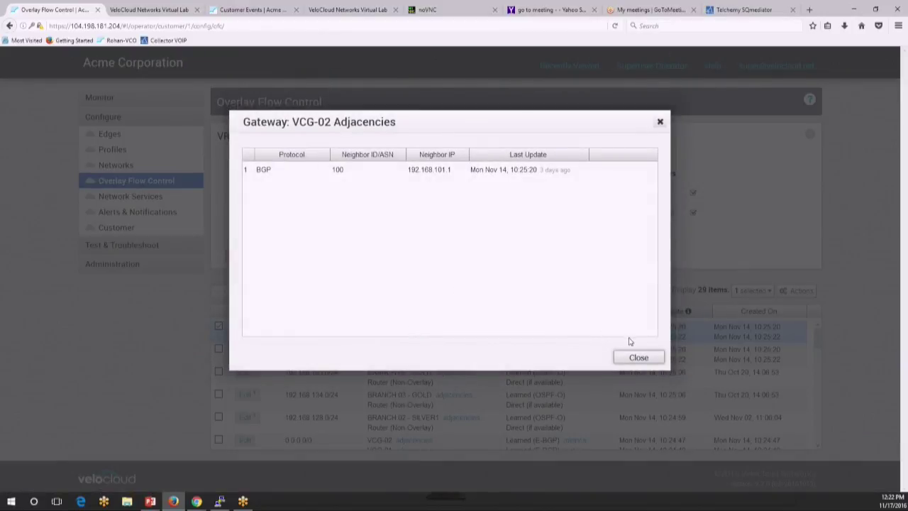
{"action": "left_click", "coordinate": [638, 358]}
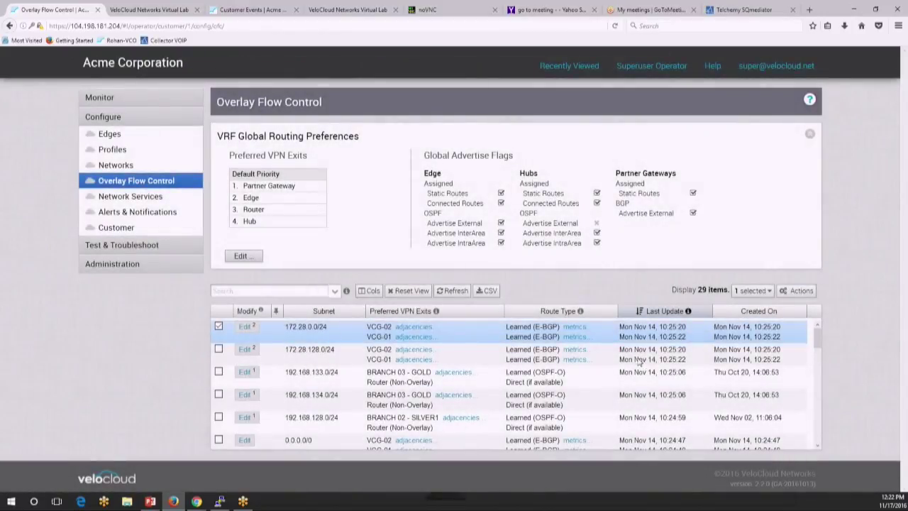
{"action": "left_click", "coordinate": [169, 231]}
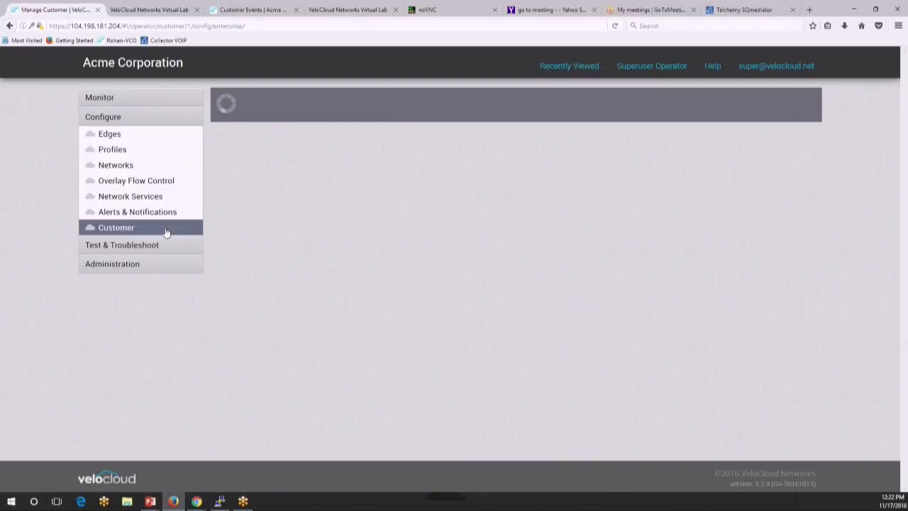
Step: Scroll to VCG-01's hand-off BGP settings: ASN 50, neighbor 192.168.101.1 ASN 100, denying 10.25.6.0/24
{"action": "scroll", "coordinate": [254, 247], "scroll_direction": "down", "scroll_amount": 2}
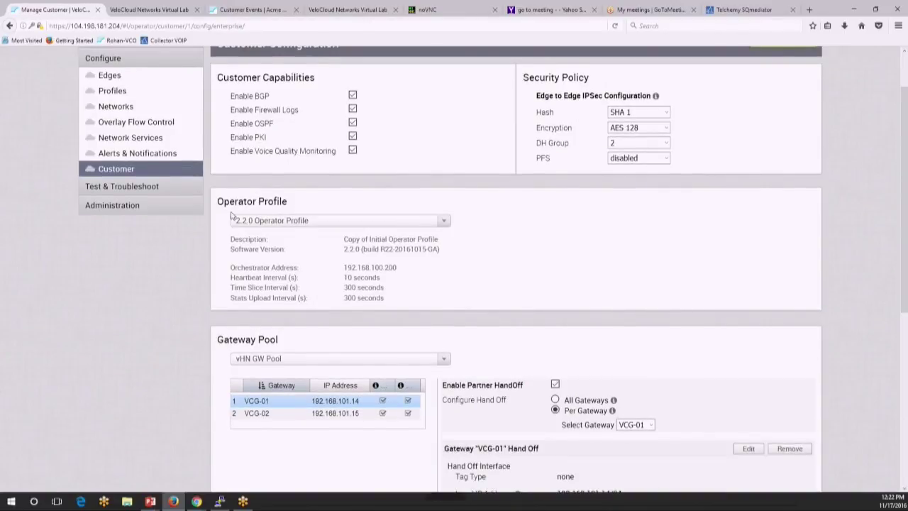
{"action": "scroll", "coordinate": [232, 216], "scroll_direction": "down", "scroll_amount": 6}
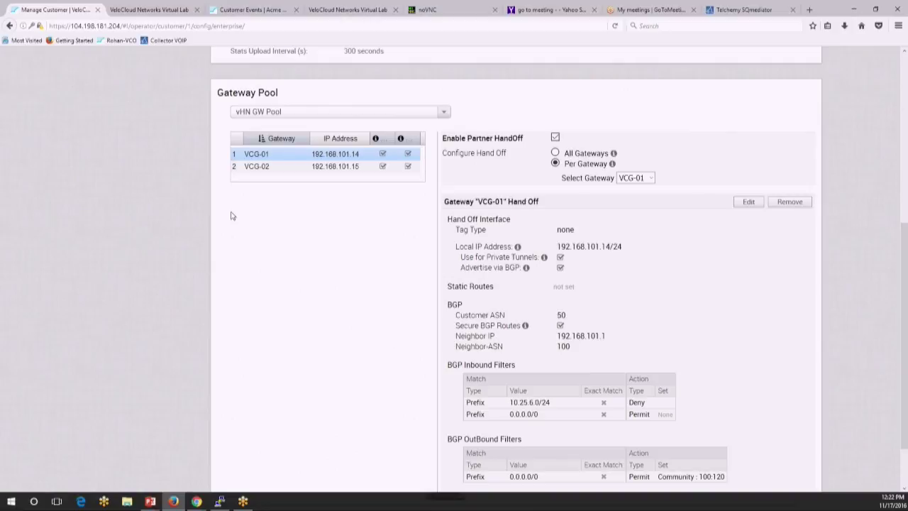
{"action": "scroll", "coordinate": [231, 216], "scroll_direction": "down", "scroll_amount": 1}
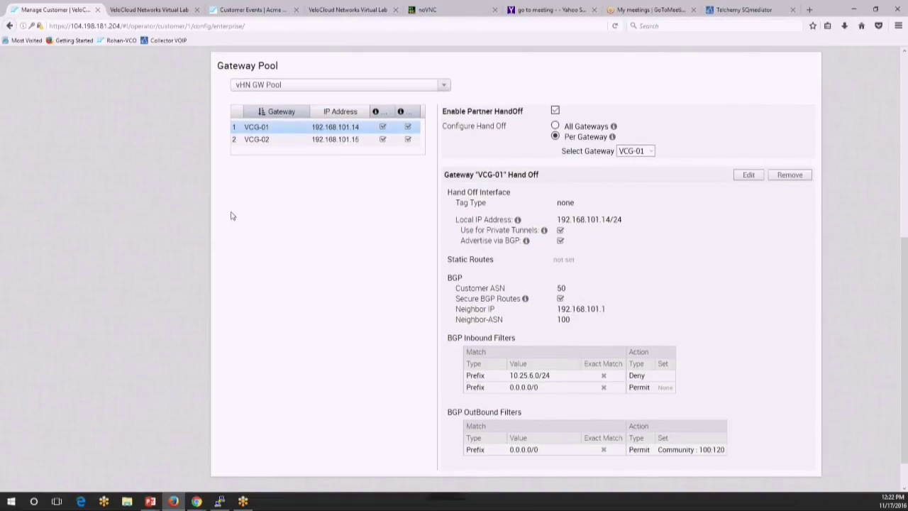